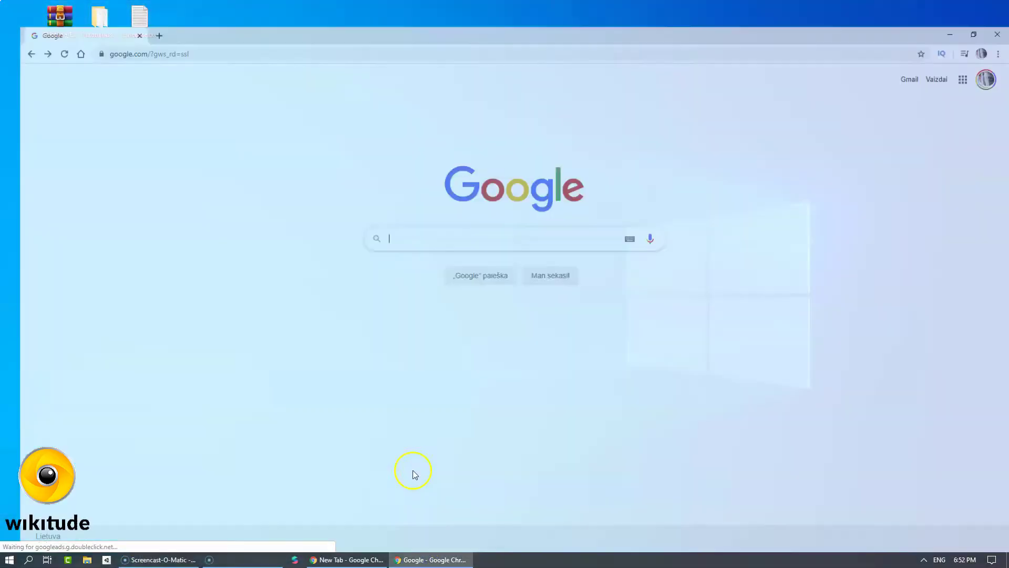
Step: Search the web for "wikitude cylinder tracking" and review Wikitude's AR Cylinder Tracking page
left_click(393, 213)
type("wiki")
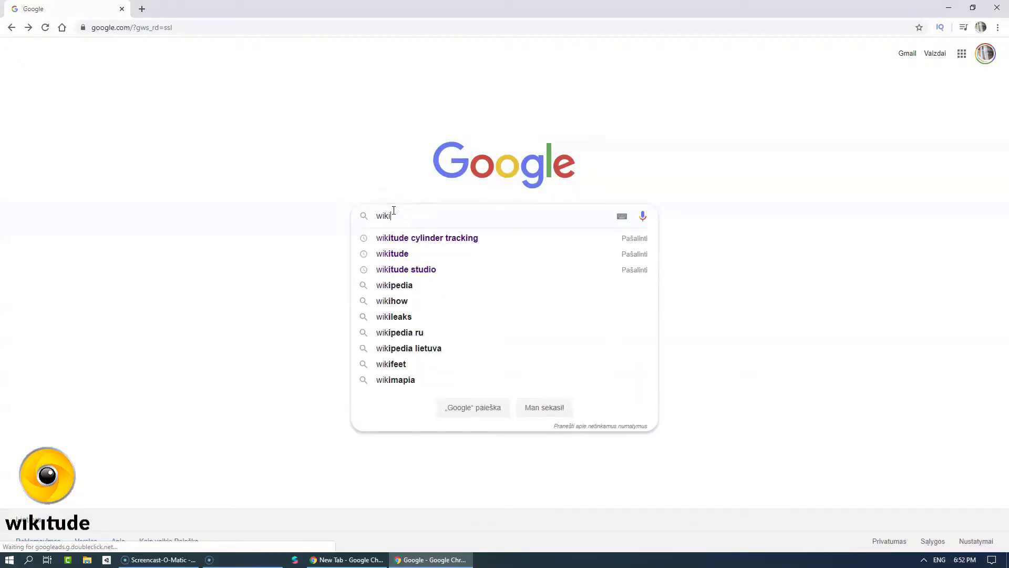
type("tude cylinder tracking")
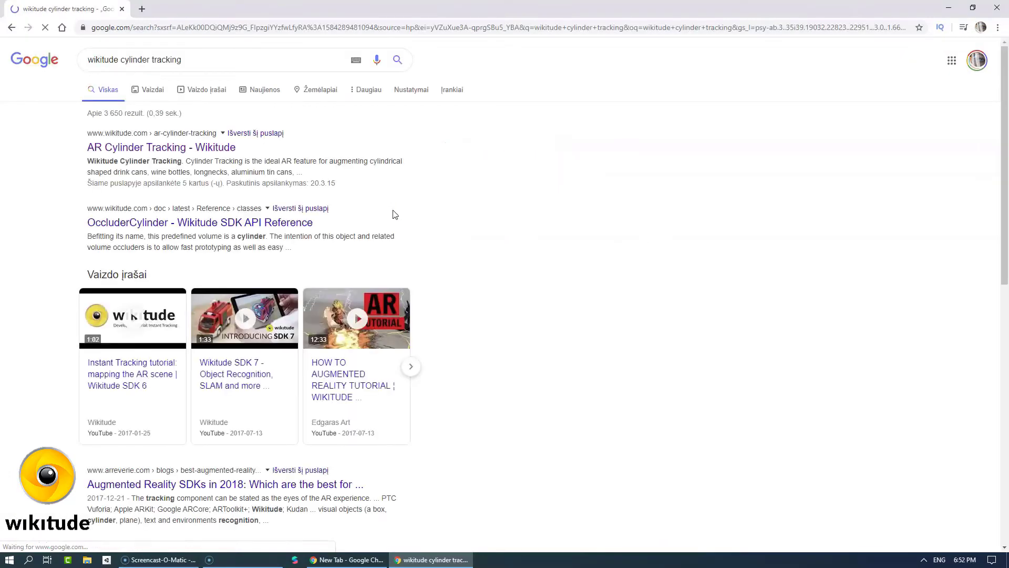
left_click(146, 152)
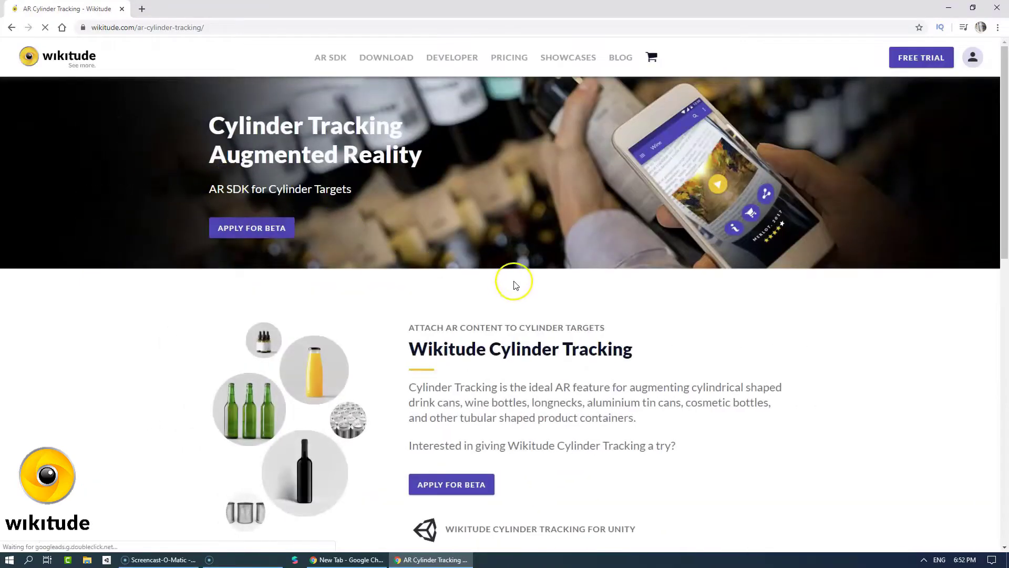
scroll(526, 292, "down", 2)
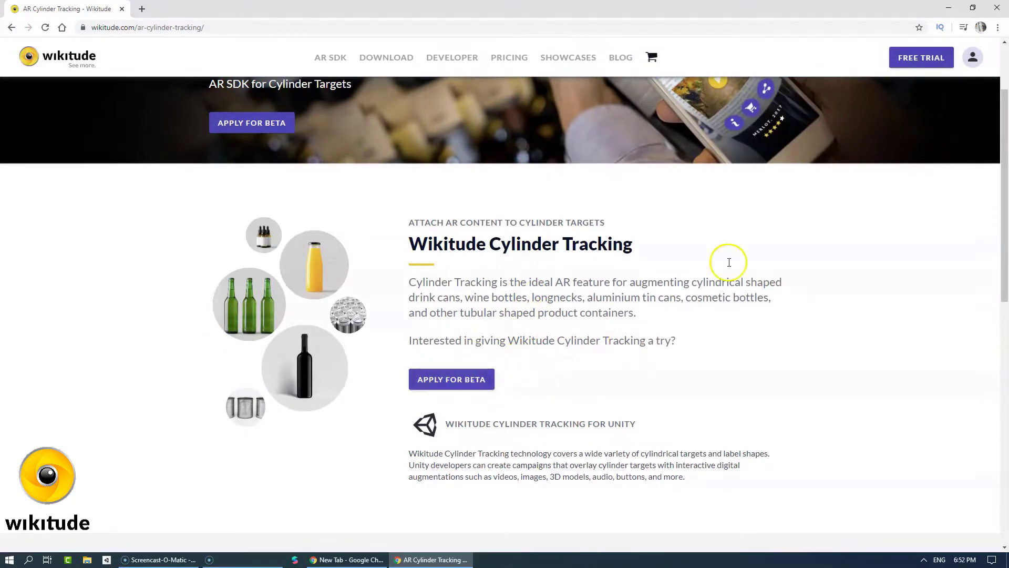
left_click(948, 11)
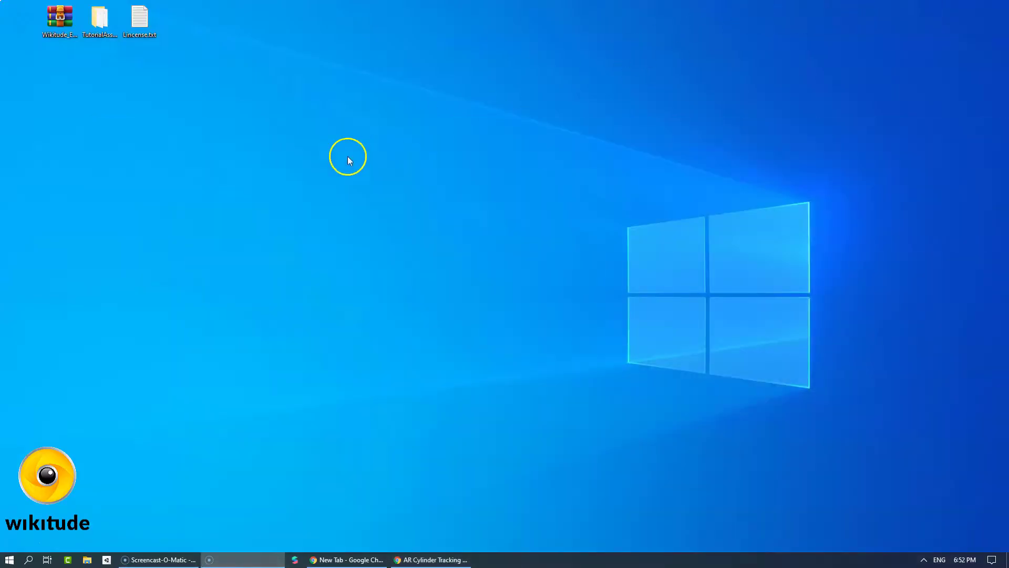
Step: Extract the WikitudeUnityExample folder from the Examples folder of the Wikitude Expert Edition archive to the desktop
double_click(60, 30)
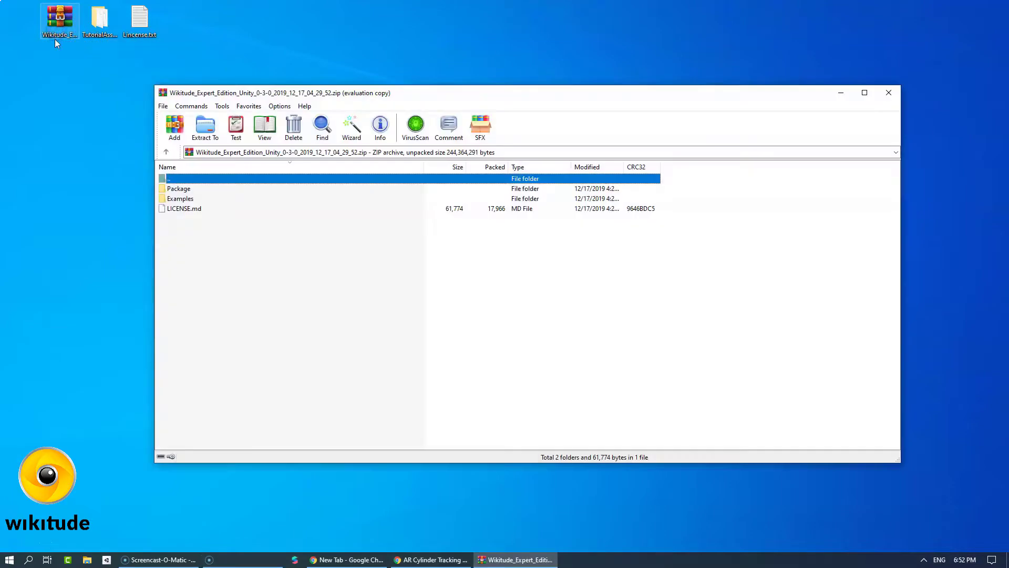
left_click(73, 38)
left_click(545, 268)
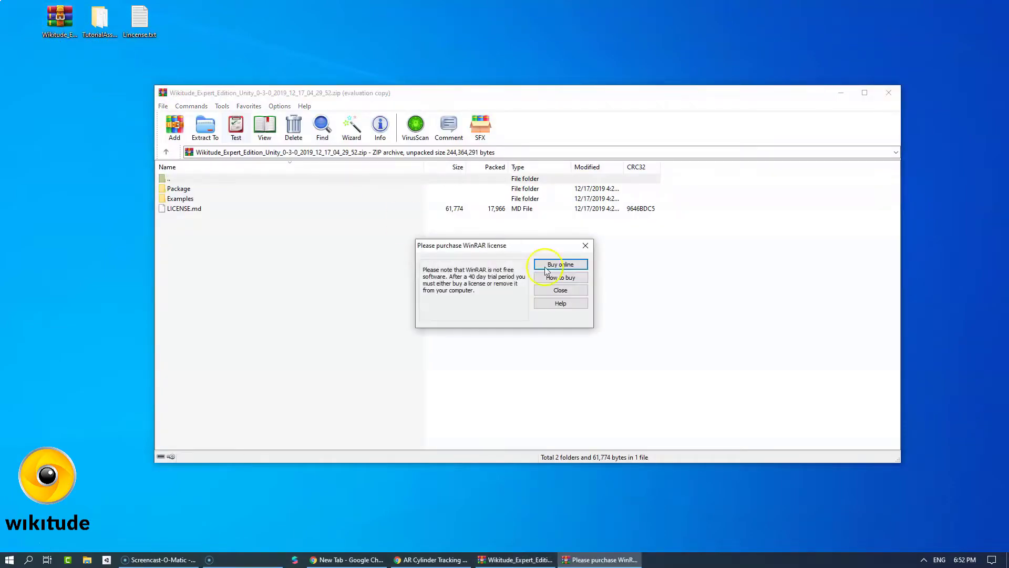
left_click(576, 289)
left_click(108, 49)
left_click(53, 48)
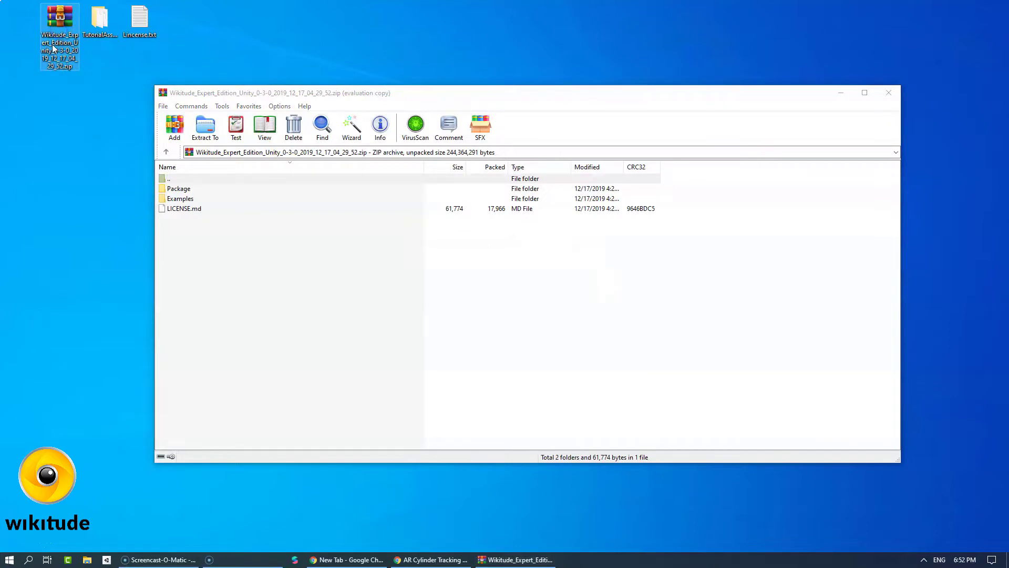
double_click(179, 200)
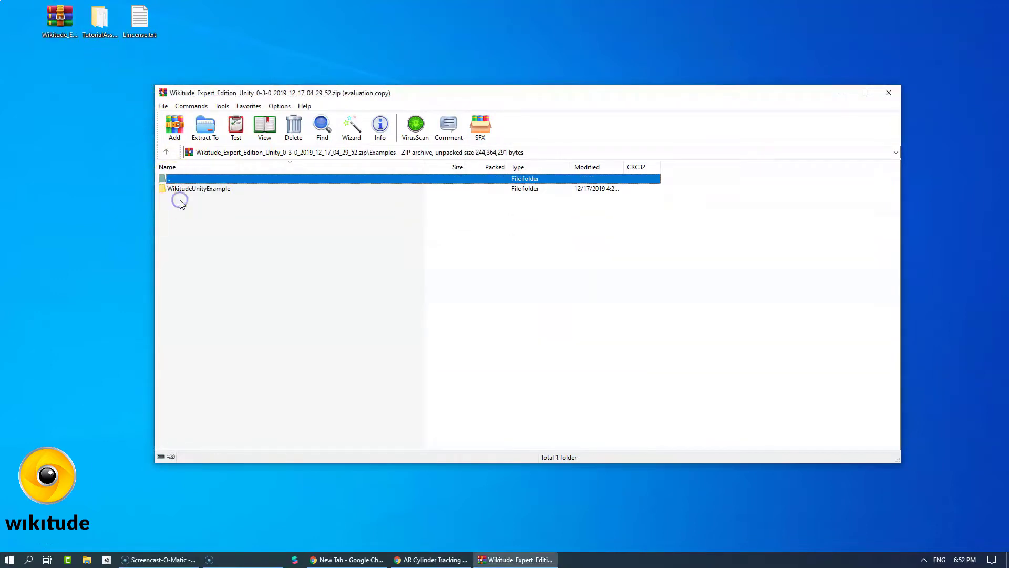
left_click_drag(185, 192, 28, 74)
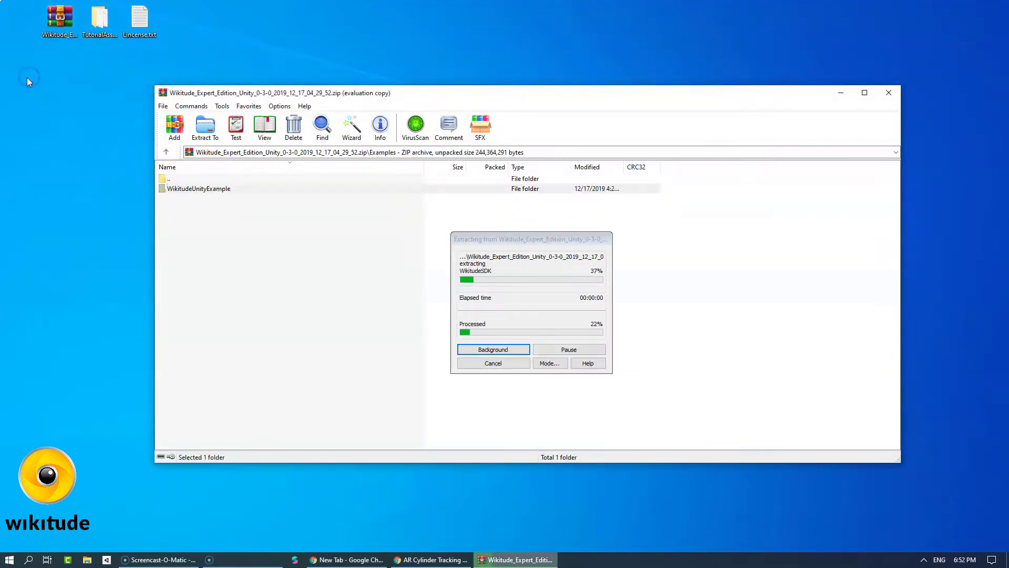
left_click(42, 93)
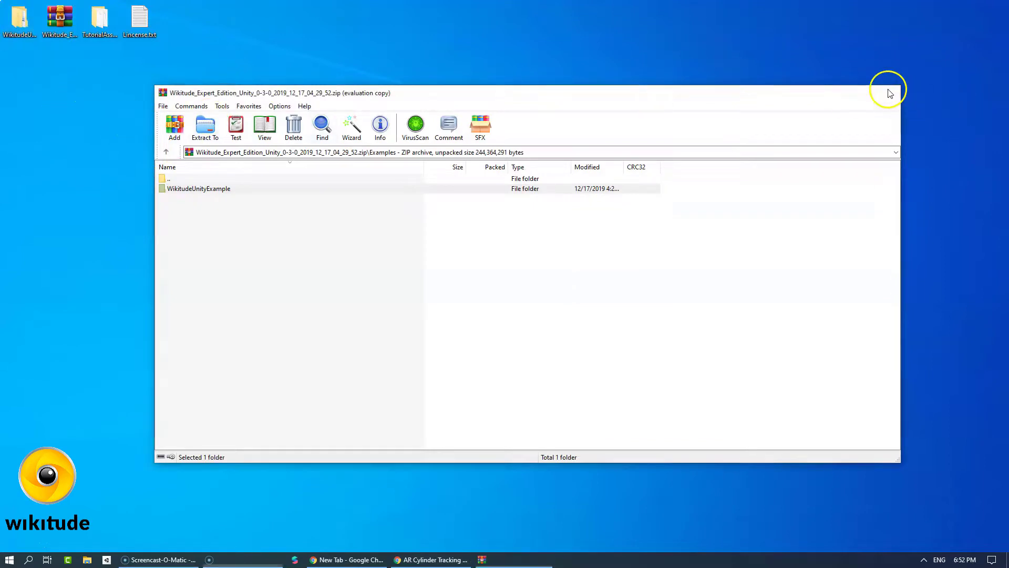
left_click(888, 93)
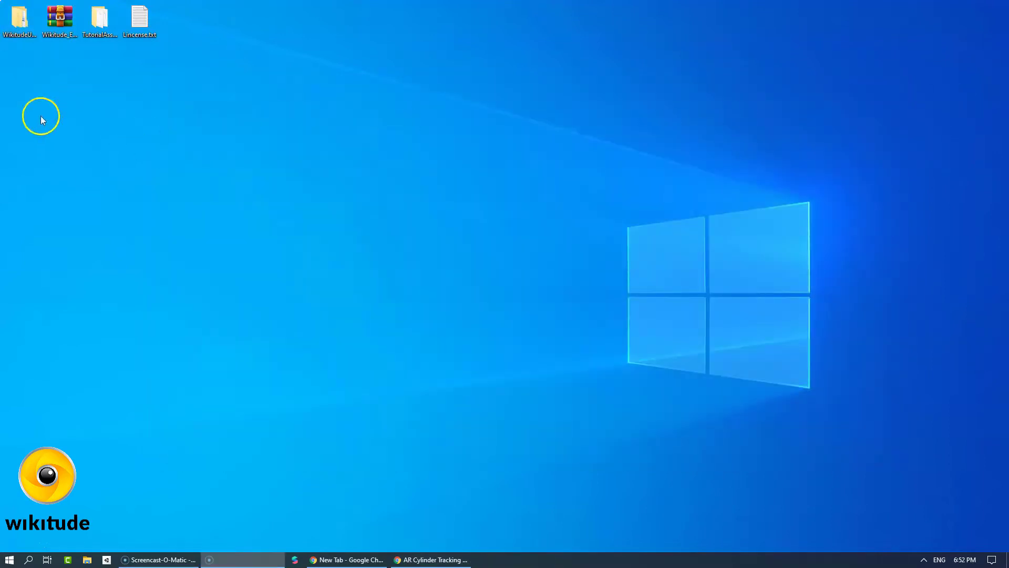
Step: Rename the extracted WikitudeUnityExample folder on the desktop as CylinderTrackingAR_Wikitude
right_click(21, 39)
left_click(72, 350)
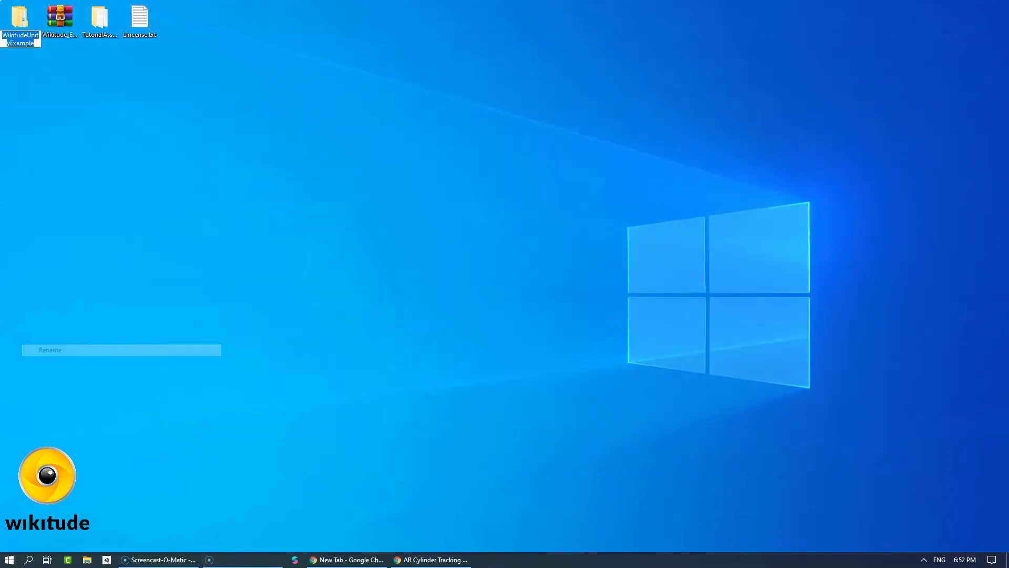
left_click(3, 35)
type("CylinderTrackingAR_")
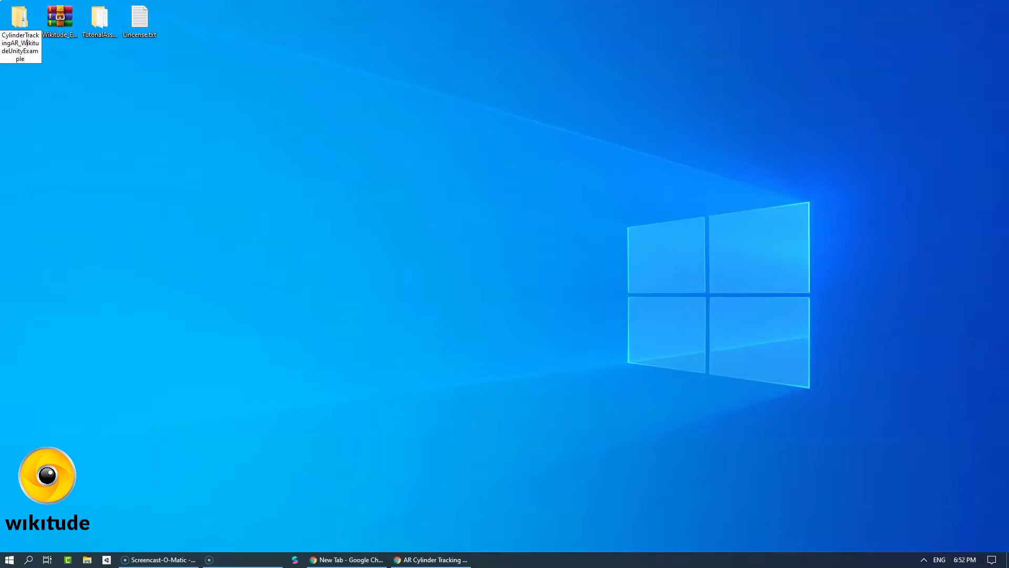
key("shift+End")
key("Delete")
key("Return")
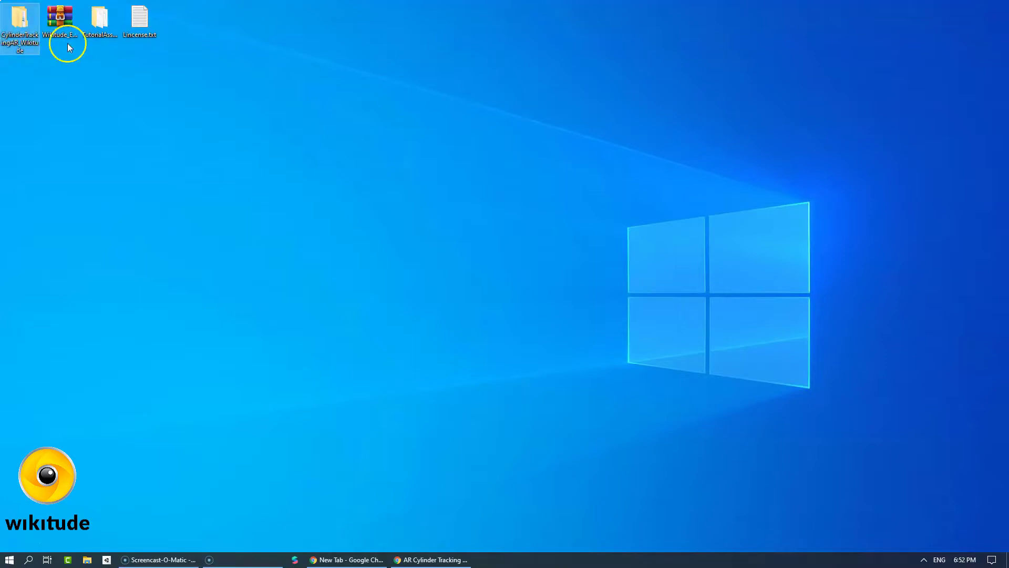
Step: Switch to Unity Hub and add the CylinderTrackingAR_Wikitude folder from the desktop as a project
left_click(107, 560)
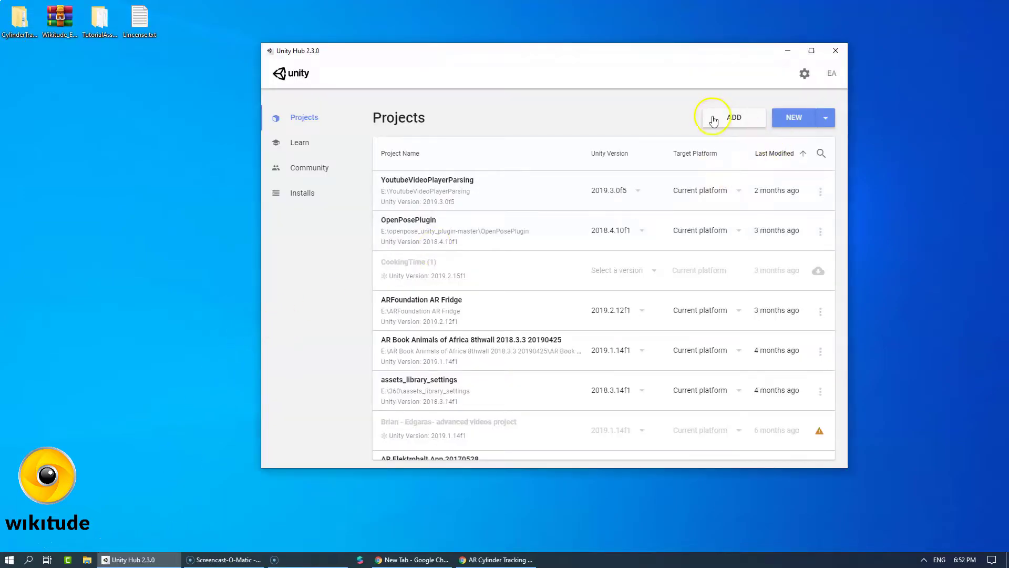
left_click(722, 122)
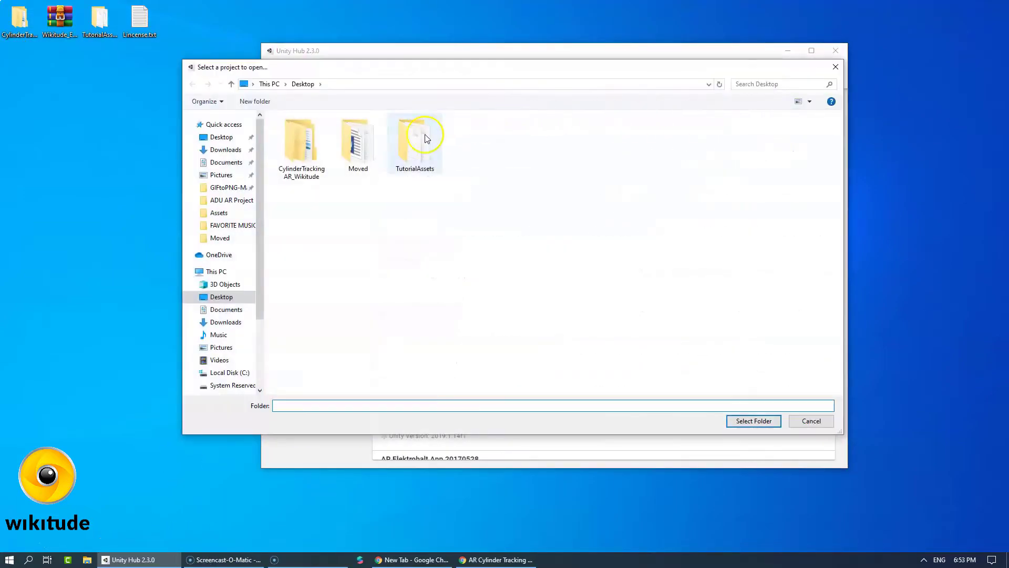
double_click(305, 160)
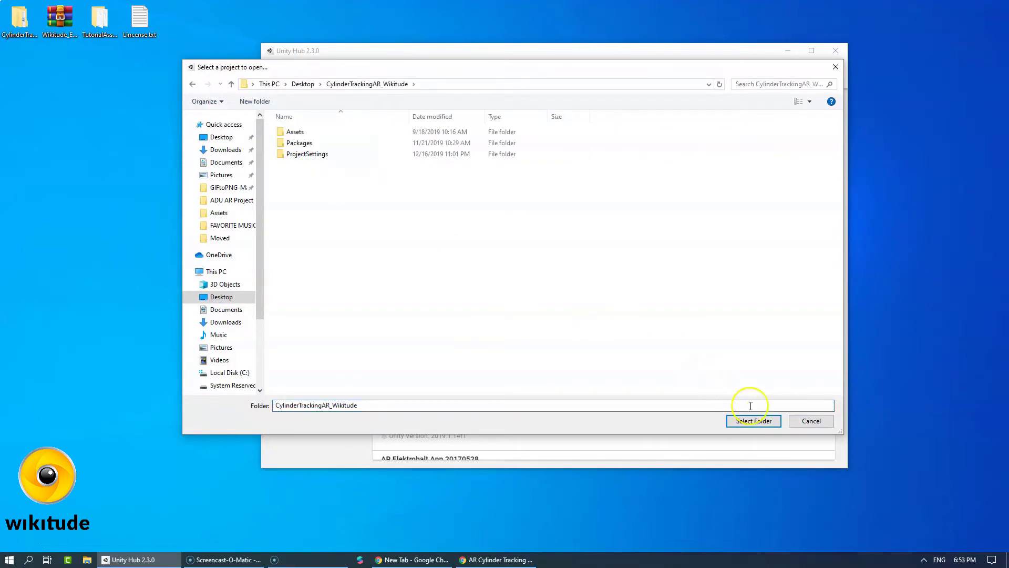
left_click(754, 420)
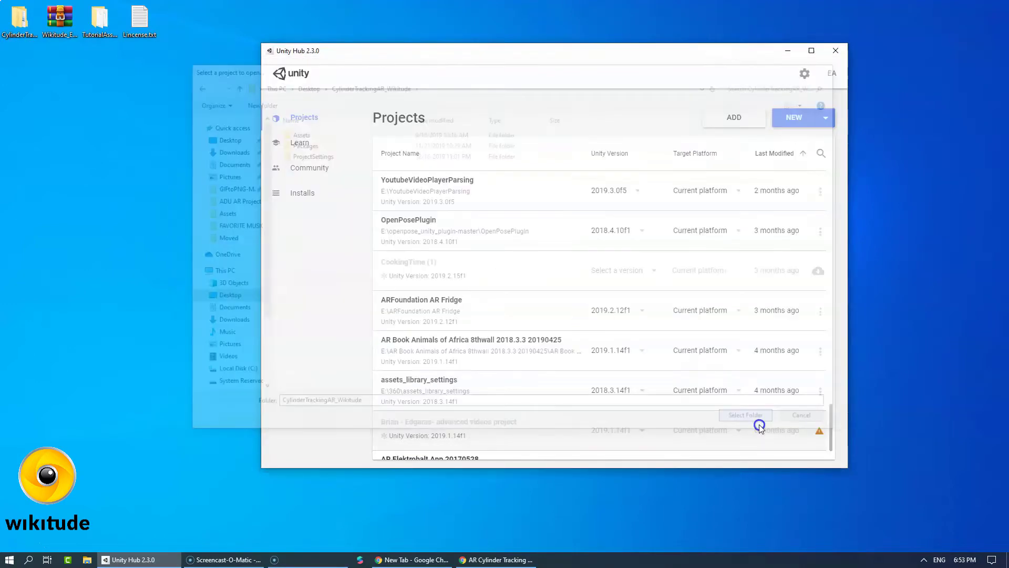
Step: Open the CylinderTrackingAR_Wikitude project with Unity version 2019.3.0f5 and Android as the target platform
left_click(642, 193)
left_click(620, 167)
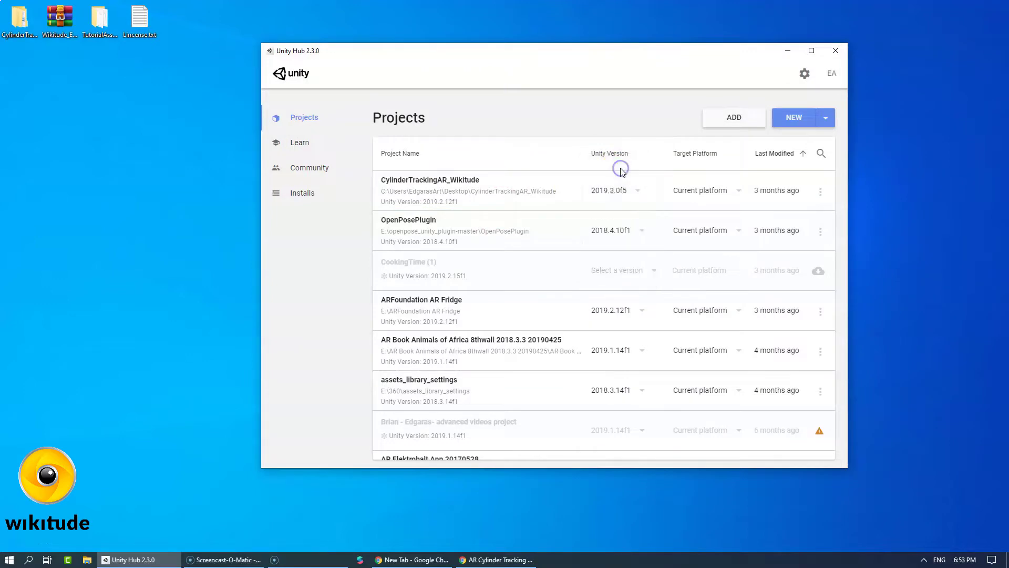
left_click(739, 193)
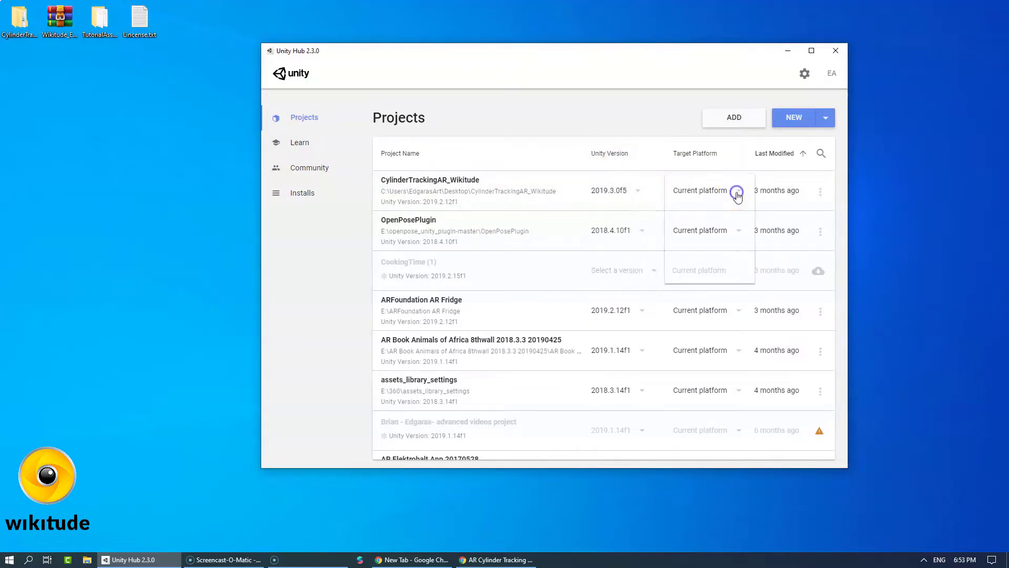
left_click(687, 218)
left_click(469, 182)
left_click(721, 313)
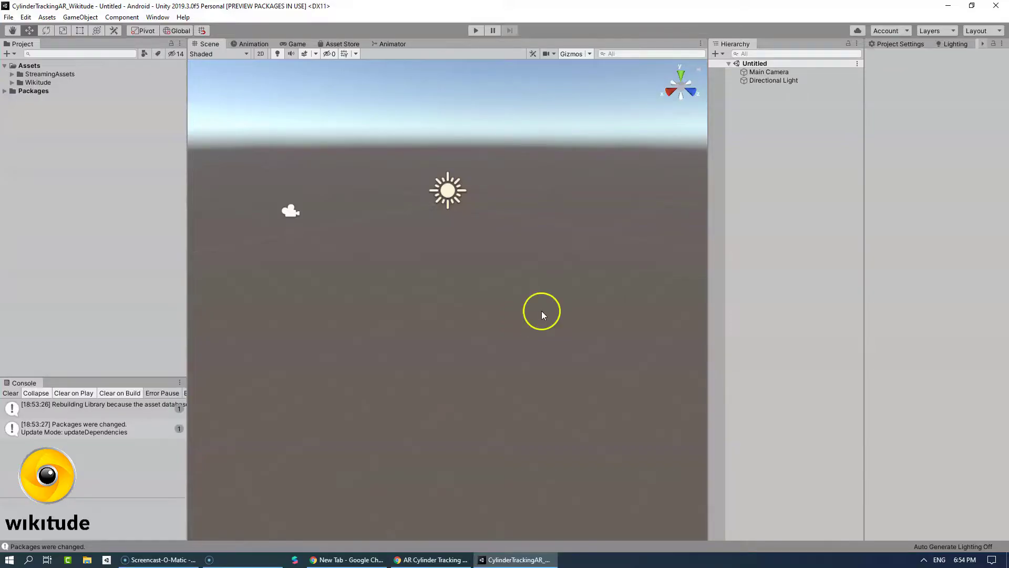
Step: Import the TutorialAssets folder from the desktop into the project's Assets folder
left_click(948, 6)
left_click(97, 33)
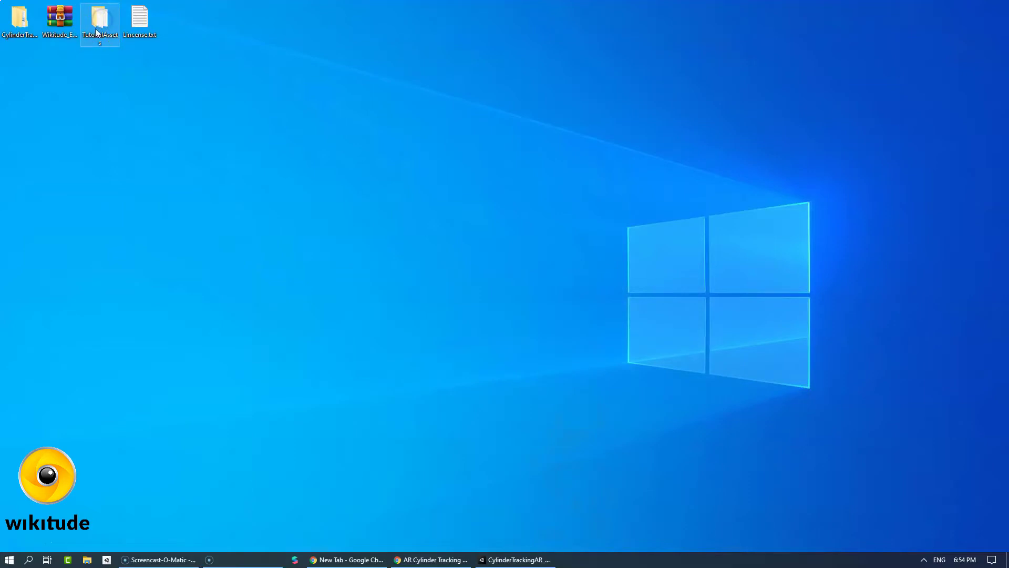
left_click_drag(100, 33, 32, 68)
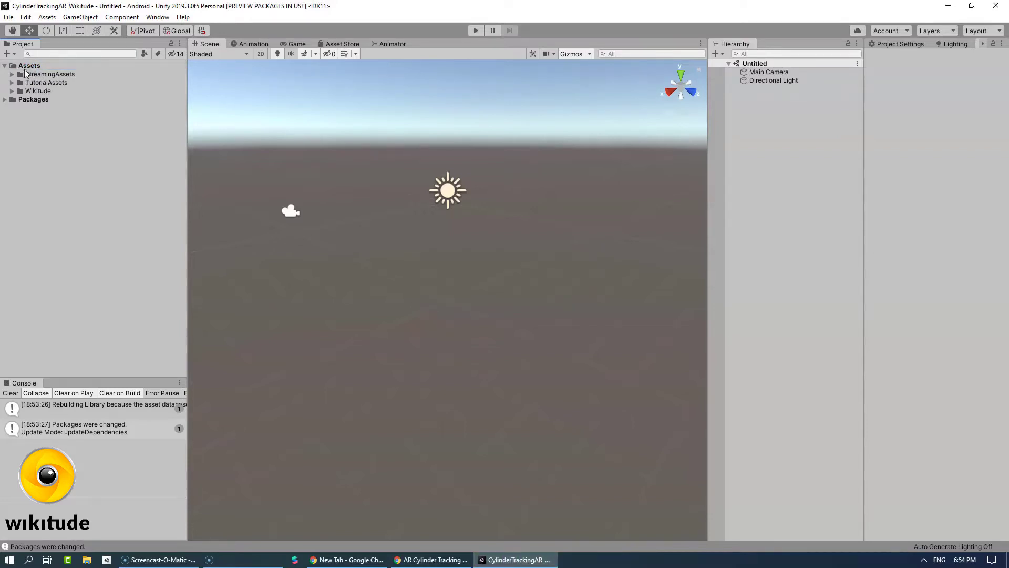
Step: Remove all the Wikitude sample scenes from the scenes in build in the Build Settings
left_click(8, 17)
left_click(33, 118)
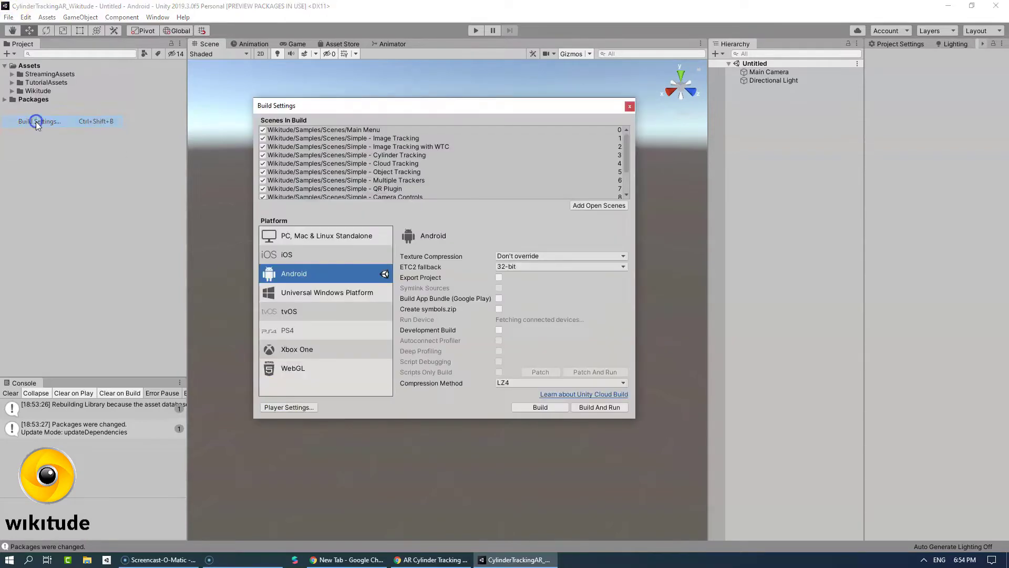
left_click(389, 181)
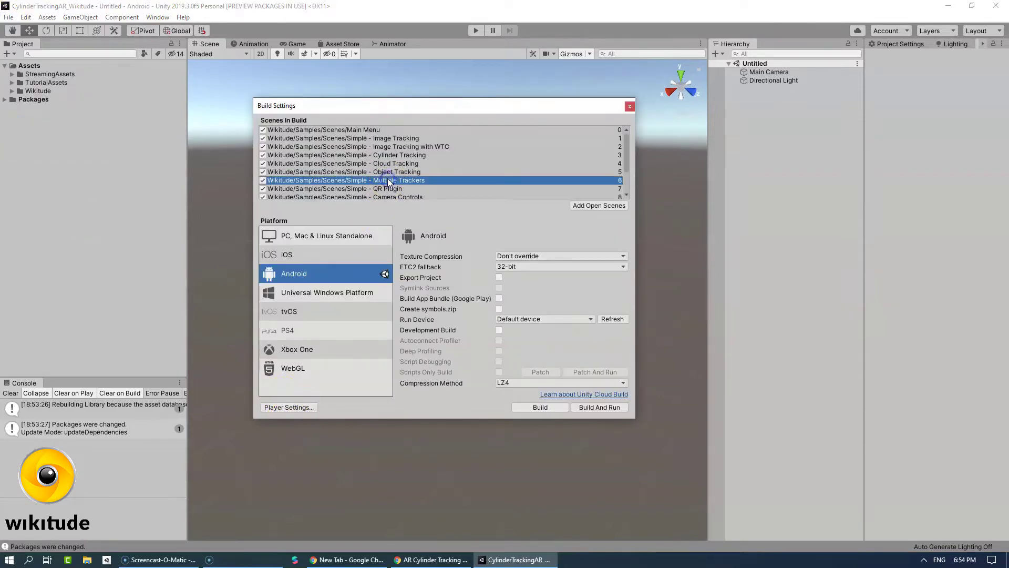
key("ctrl+a")
right_click(389, 181)
left_click(421, 175)
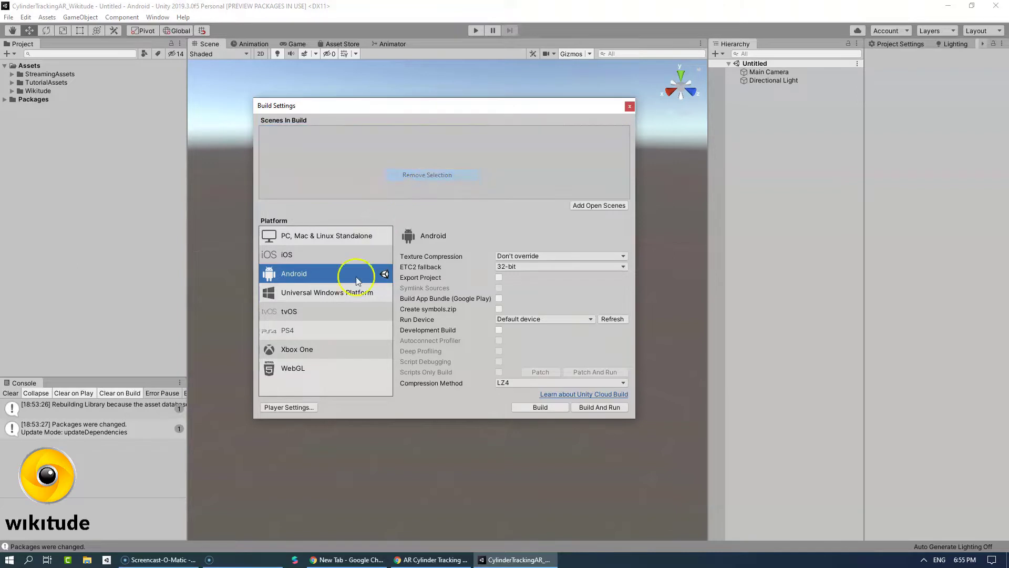
Step: Open the Android player settings, widen the settings area and locate the package name under Identification
left_click(280, 408)
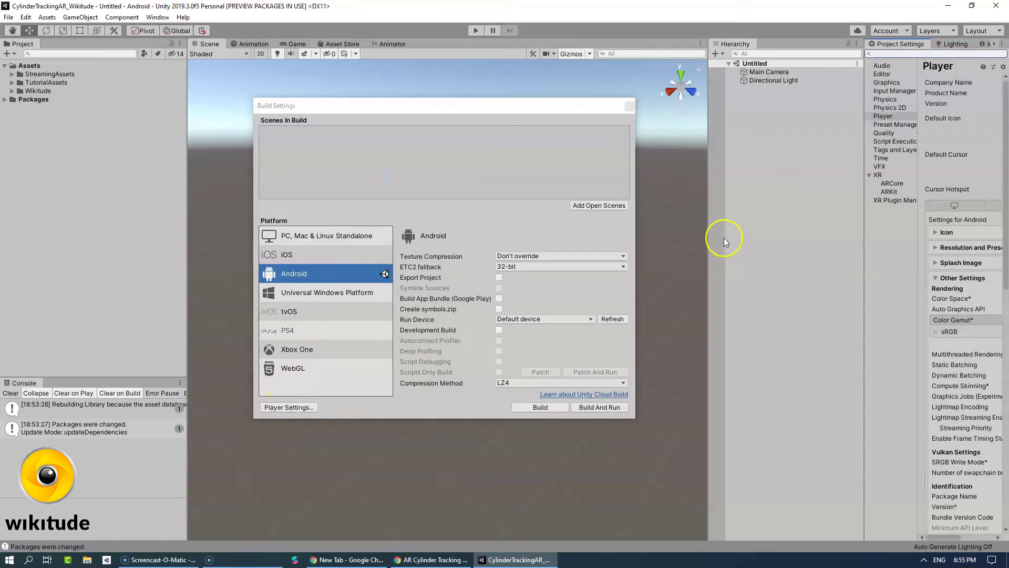
left_click_drag(709, 241, 634, 241)
left_click(858, 258)
left_click_drag(858, 258, 638, 254)
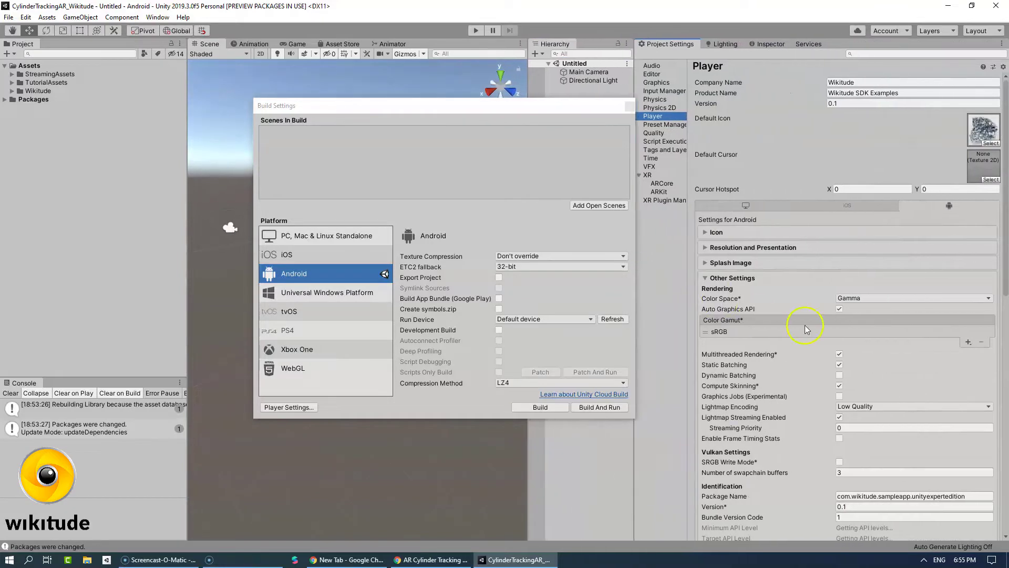
scroll(873, 355, "down", 3)
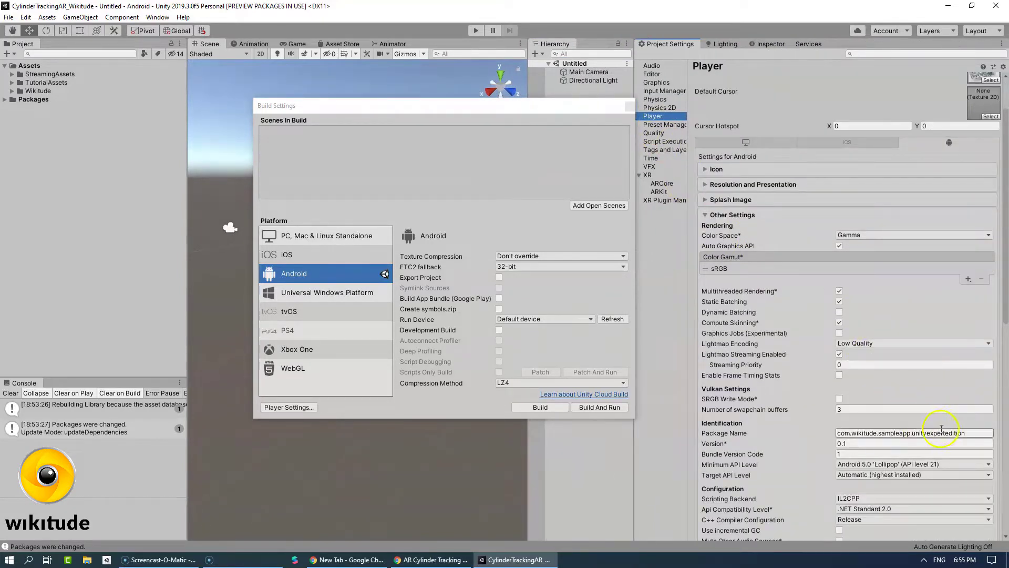
left_click(962, 433)
Step: Open Lincense.txt from the desktop and copy the bundle ID com.ourtechart.wikitude.ar
left_click(948, 7)
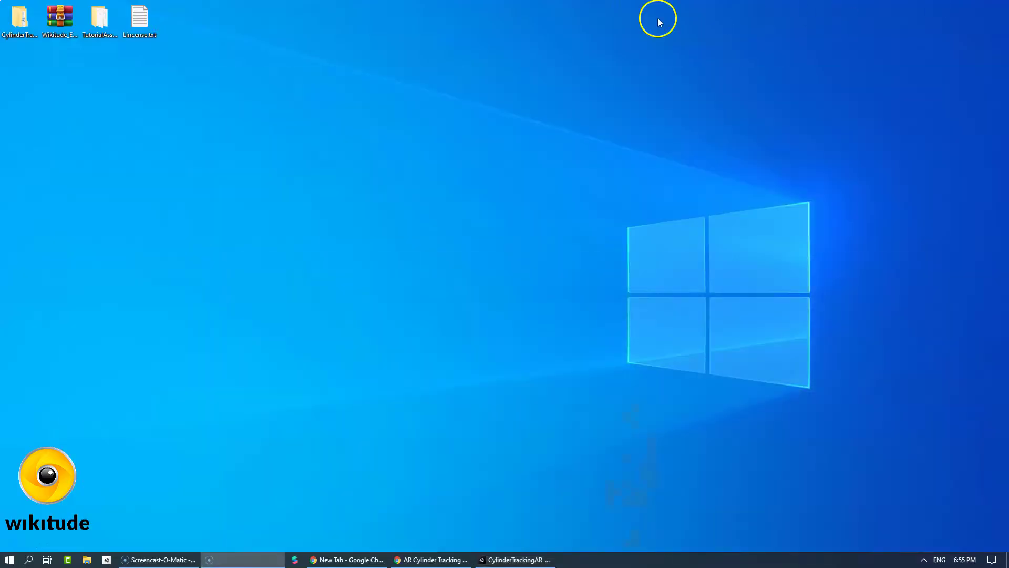
double_click(142, 20)
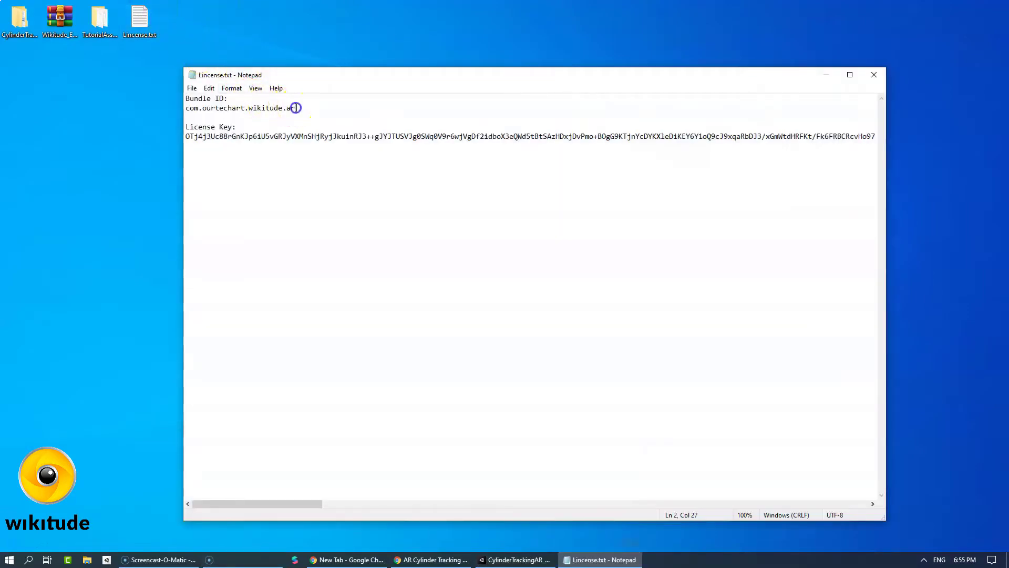
left_click_drag(296, 109, 185, 108)
right_click(208, 115)
left_click(229, 145)
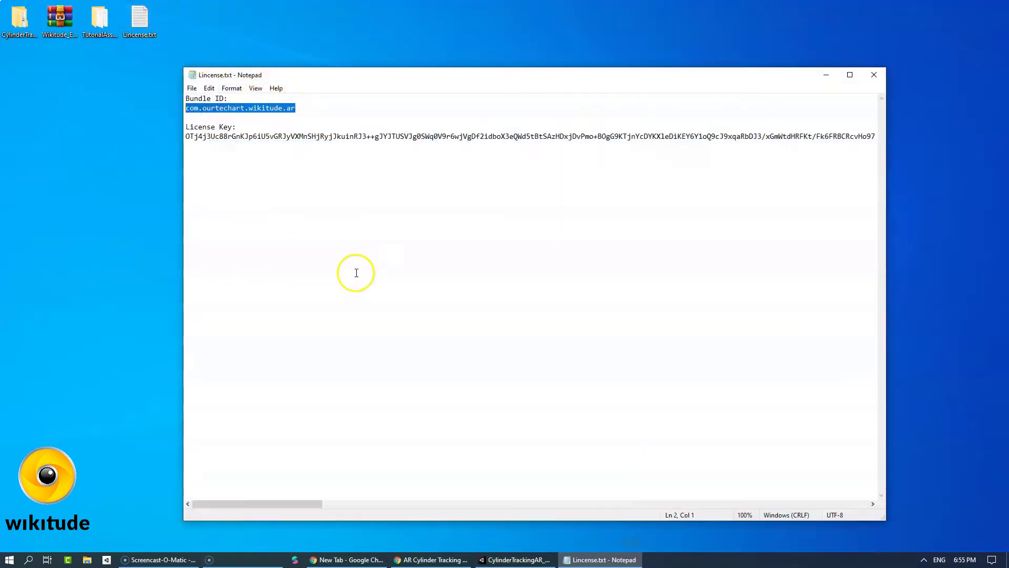
Step: Switch back to Unity and set the Android package name to com.ourtechart.wikitude.ar
left_click(519, 558)
left_click(883, 432)
right_click(884, 434)
left_click(899, 462)
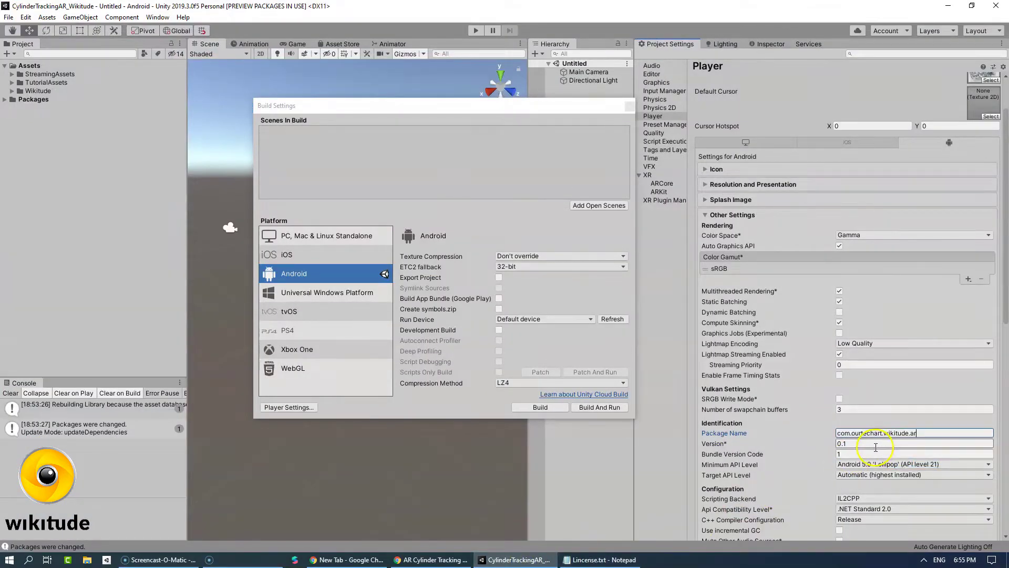
left_click(820, 444)
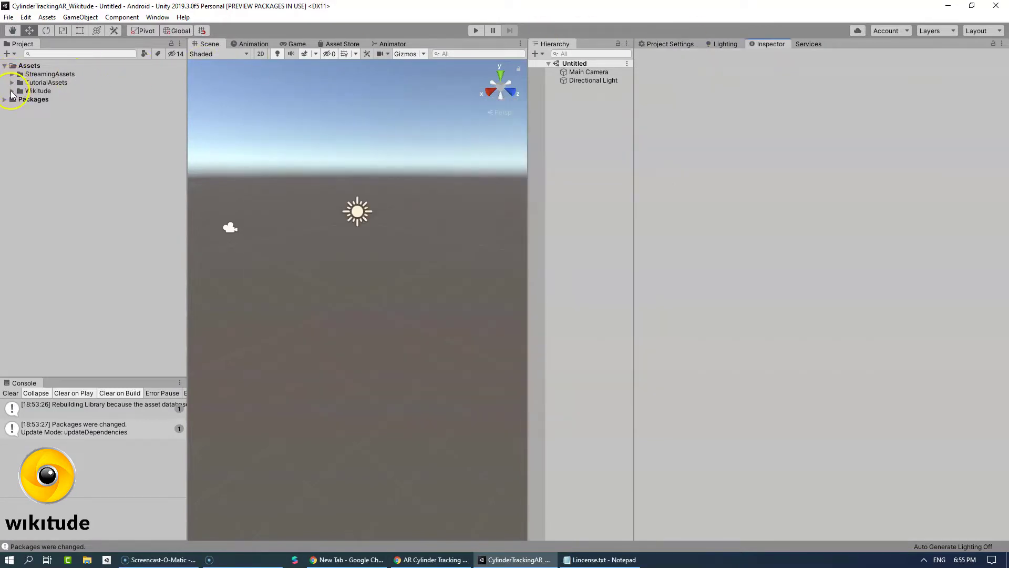
Step: Open the Simple - Cylinder Tracking scene from the Wikitude Samples Scenes folder
left_click(12, 91)
left_click(19, 125)
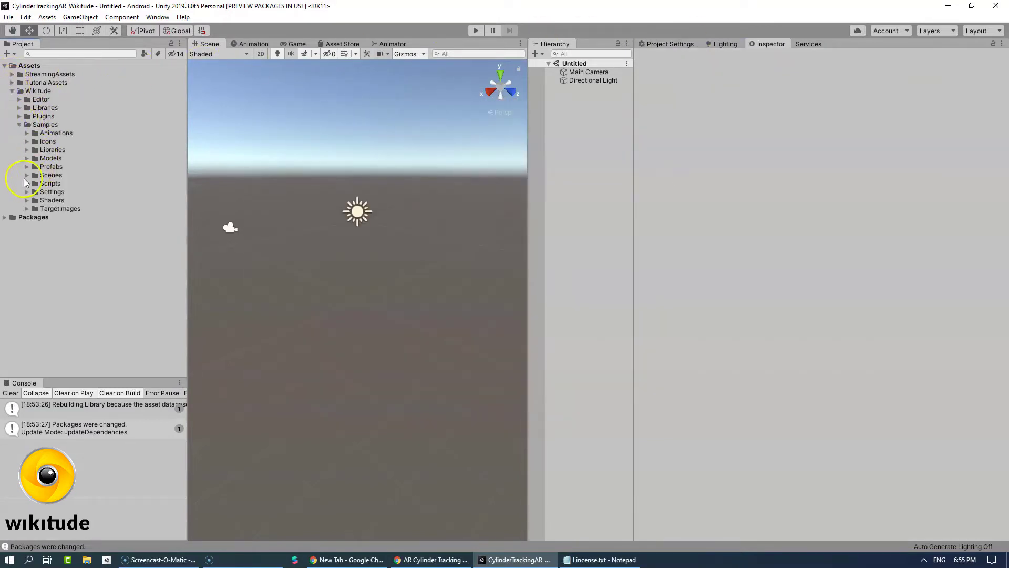
left_click(27, 175)
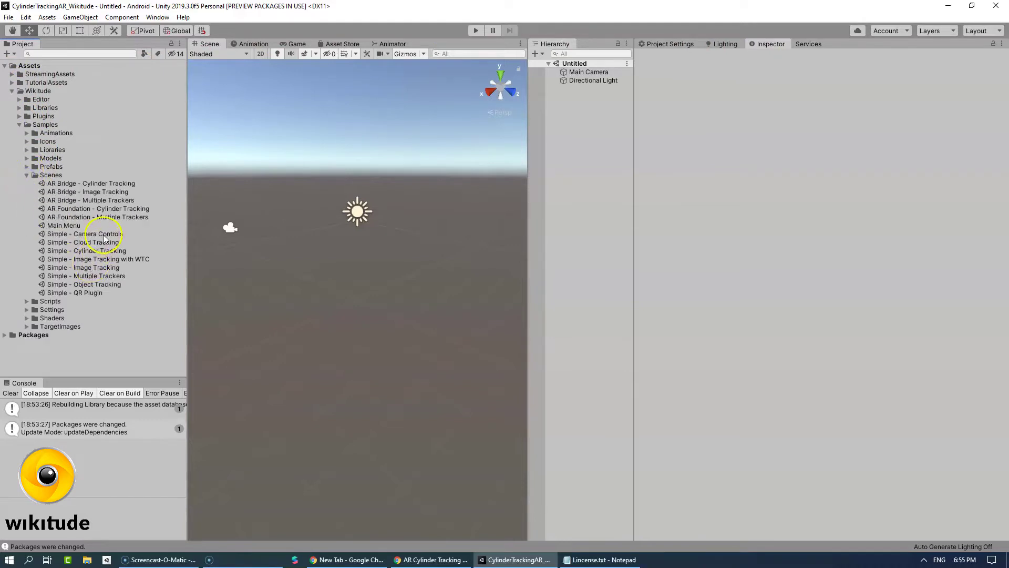
double_click(100, 251)
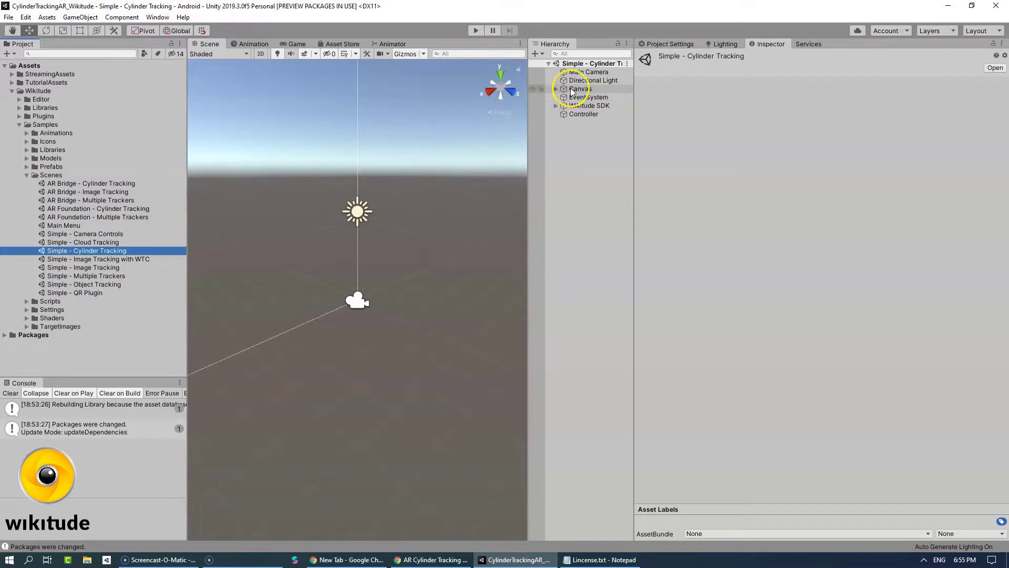
Step: Select the Wikitude SDK object, switch to Lincense.txt in Notepad and copy the license key
left_click(571, 105)
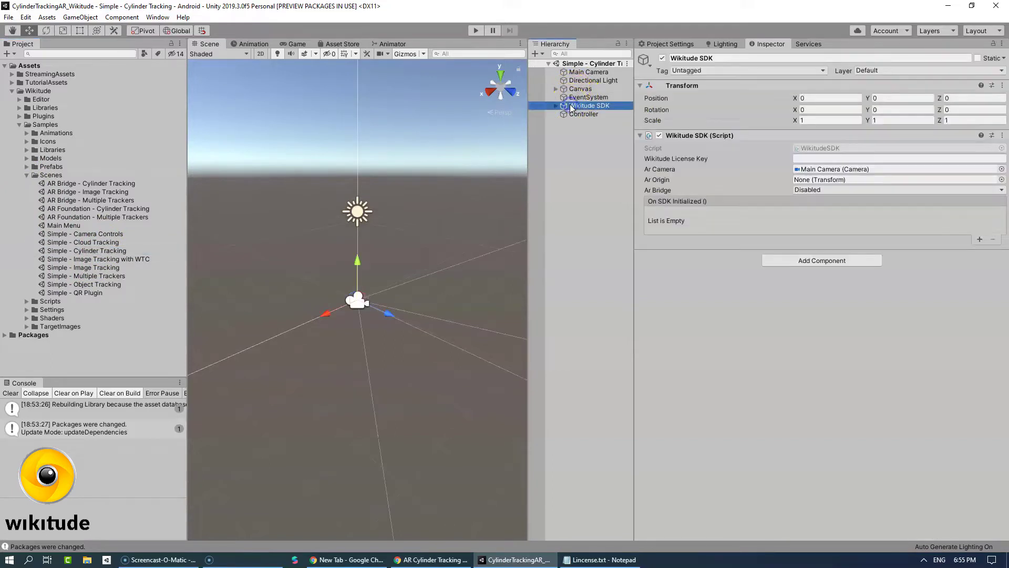
left_click(587, 560)
left_click_drag(181, 147, 177, 137)
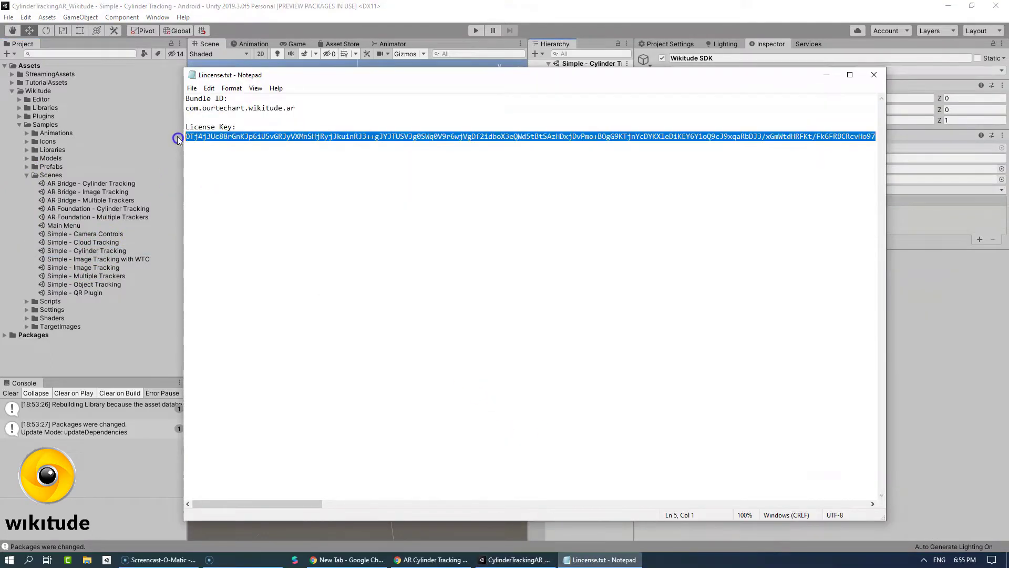
right_click(200, 136)
left_click(231, 167)
Step: Switch back to Unity and paste the license key into the Wikitude License Key field of the Wikitude SDK object
left_click(964, 315)
left_click(801, 158)
right_click(800, 158)
left_click(829, 190)
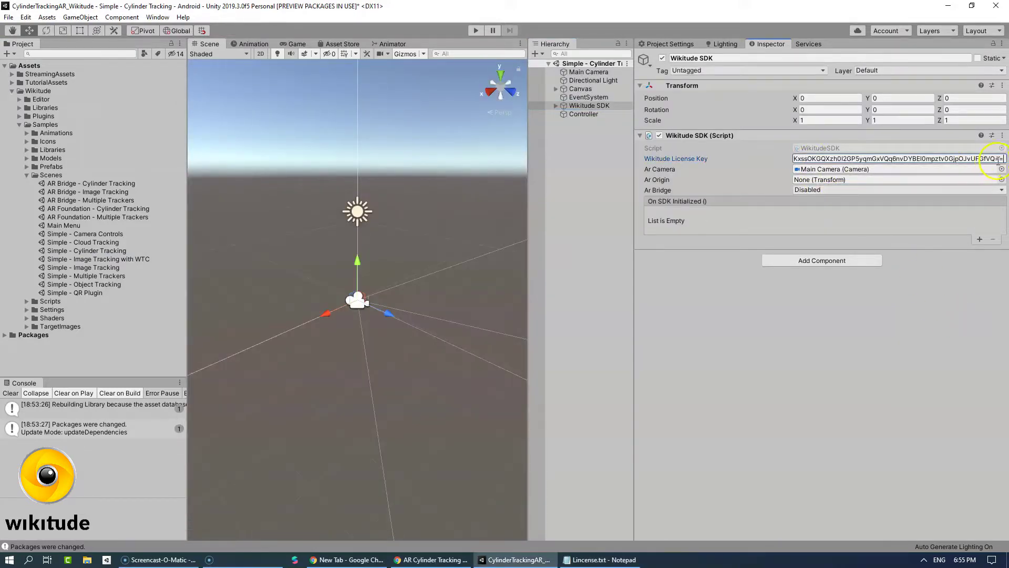
left_click(699, 175)
Step: Save the cylinder tracking scene under the name CylinderAR in the project's Assets folder
left_click(8, 17)
left_click(31, 67)
type("CylinderAR")
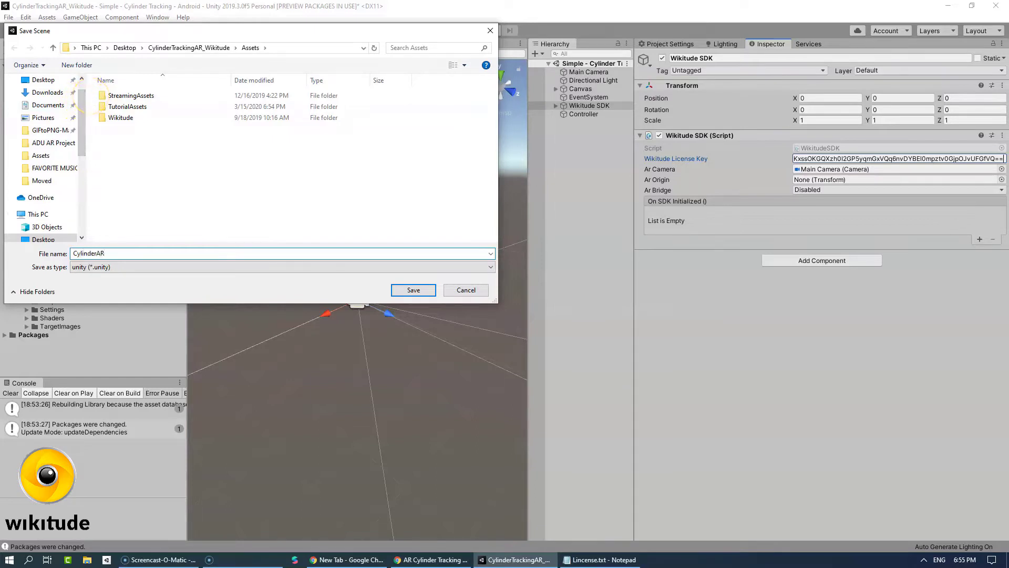
left_click(330, 300)
left_click(417, 288)
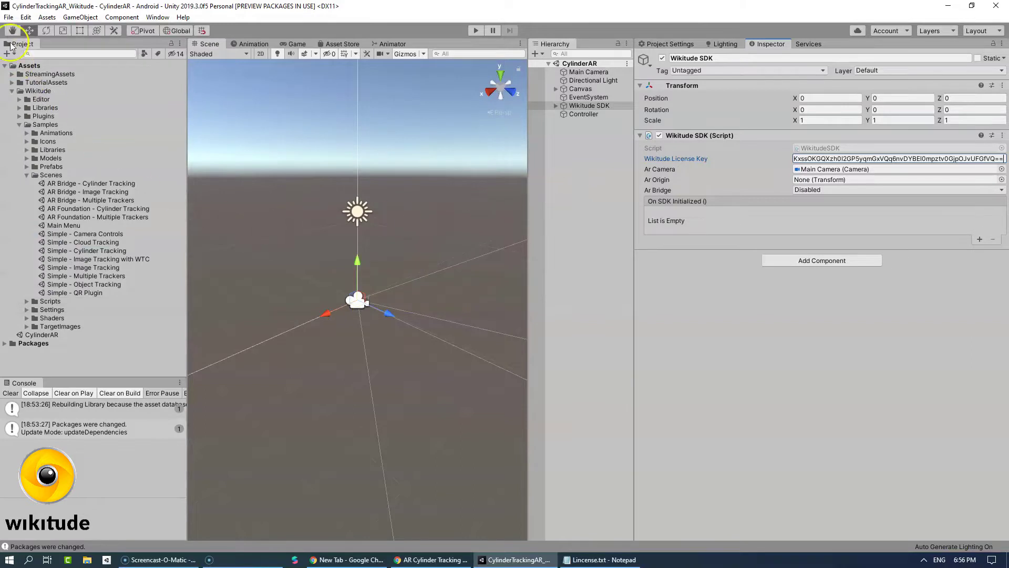
Step: Add the open CylinderAR scene to the scenes in build and close the Build Settings
left_click(8, 17)
left_click(45, 121)
left_click(615, 208)
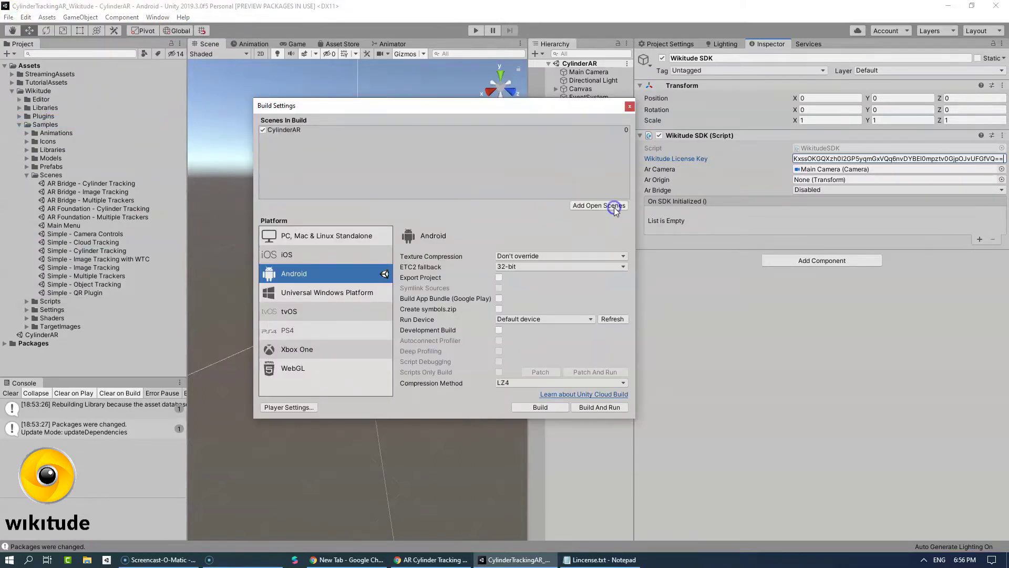
left_click(628, 107)
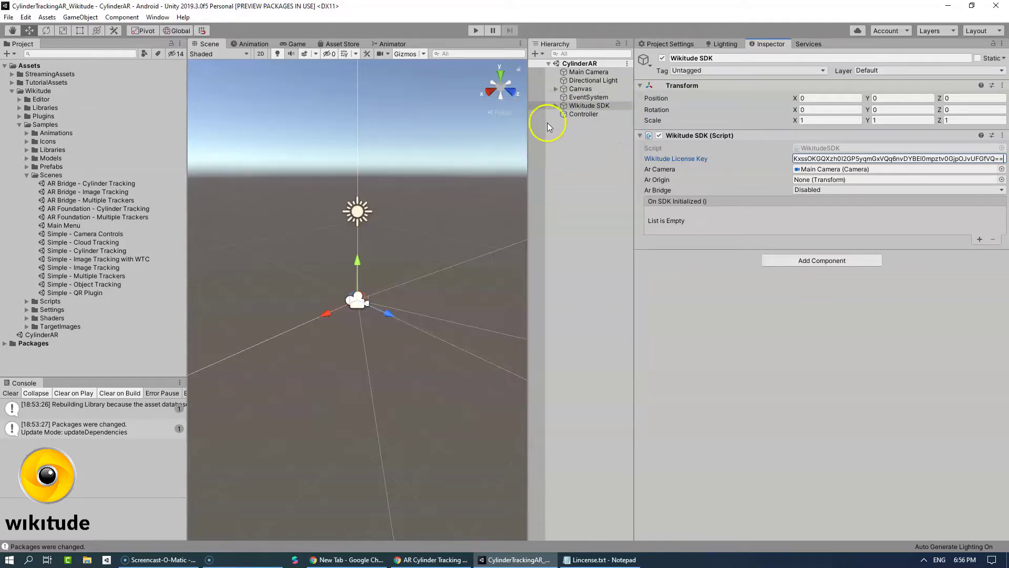
Step: Widen the Hierarchy and Inspector areas and expand the Wikitude SDK object to reveal its children
left_click_drag(528, 129, 452, 132)
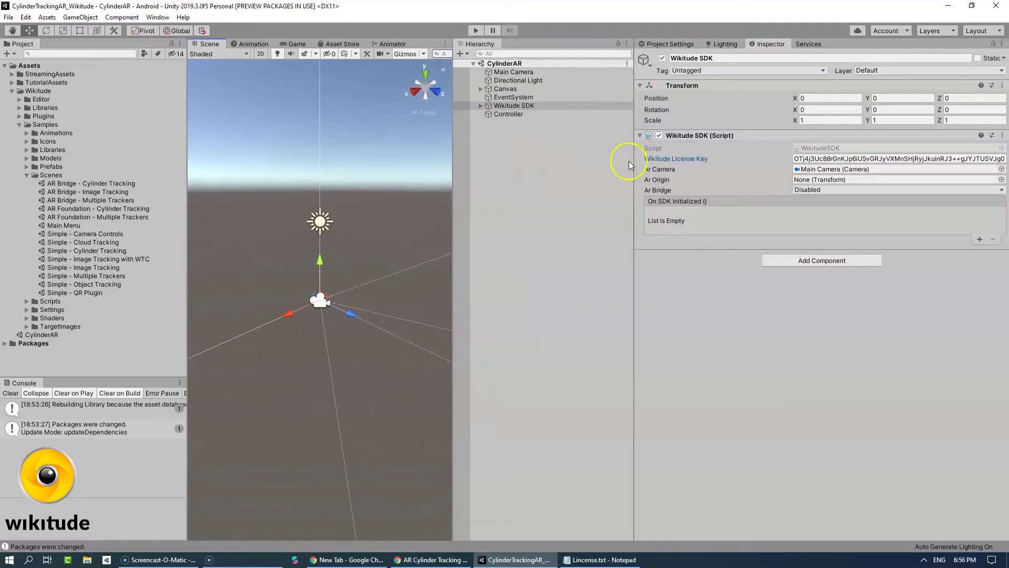
left_click_drag(633, 156, 596, 144)
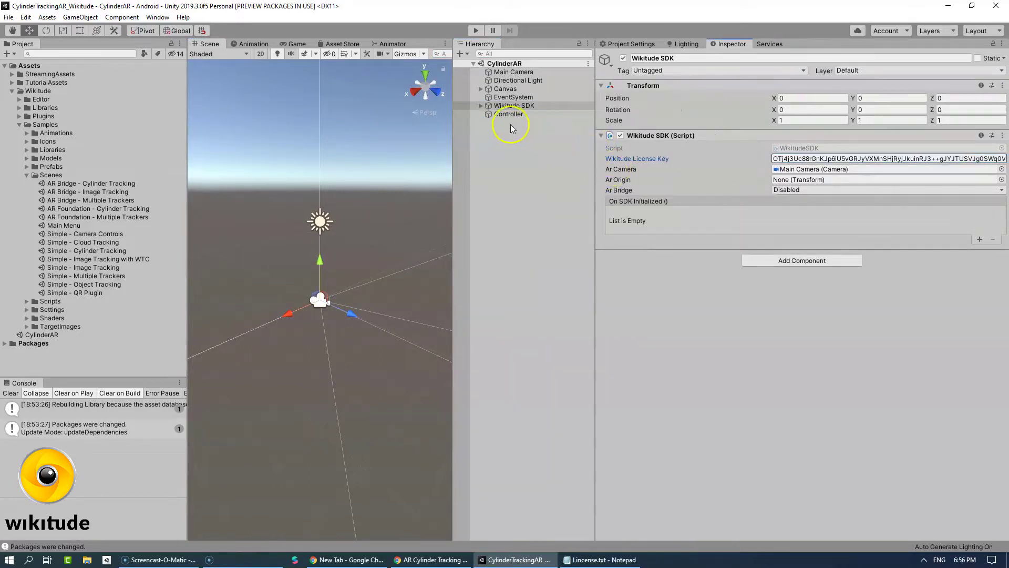
left_click(480, 107)
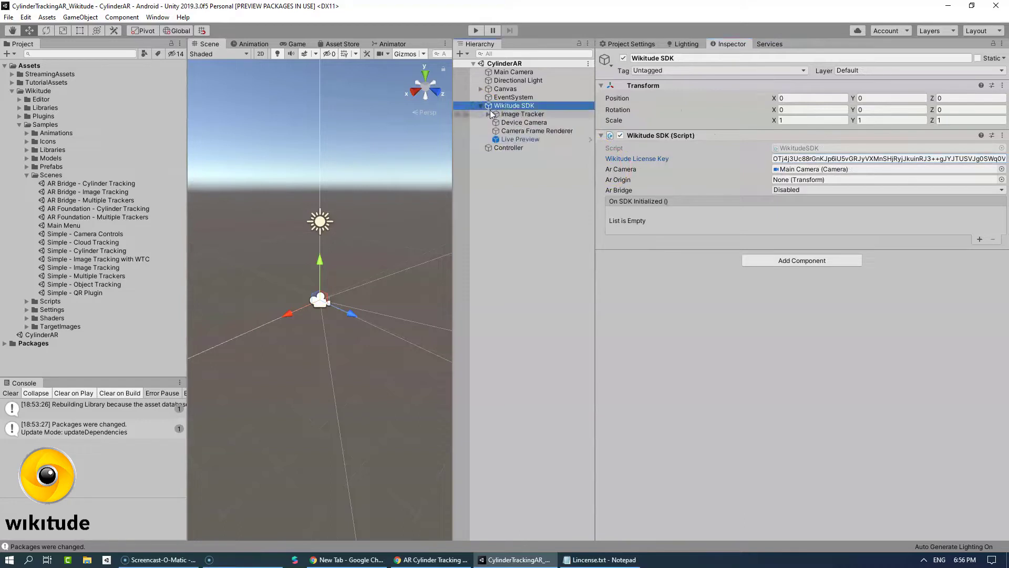
Step: Delete the star_flower_oil zip from the StreamingAssets folder and check the remaining files there
left_click(11, 91)
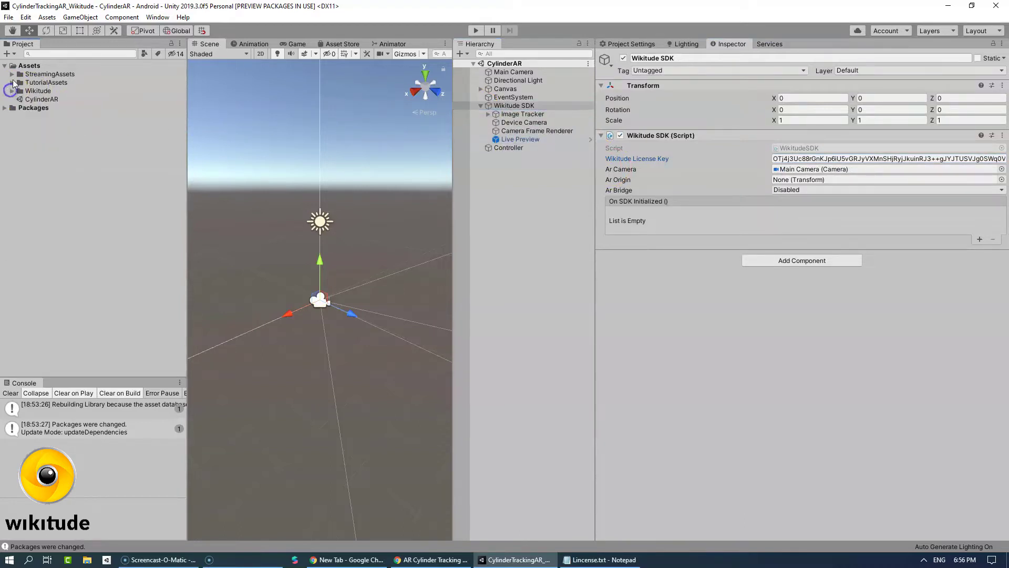
left_click(12, 74)
left_click(47, 108)
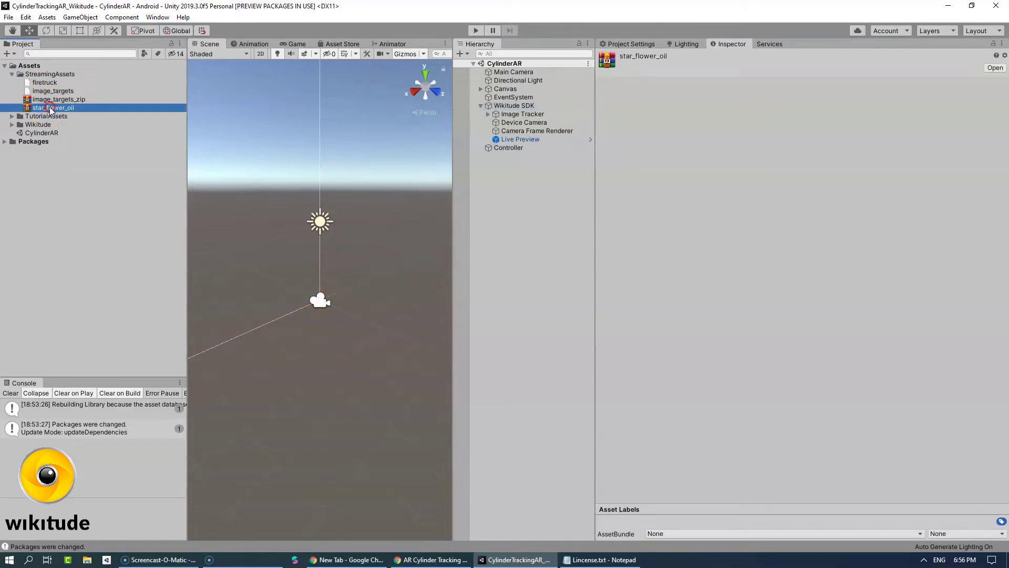
right_click(51, 110)
left_click(77, 150)
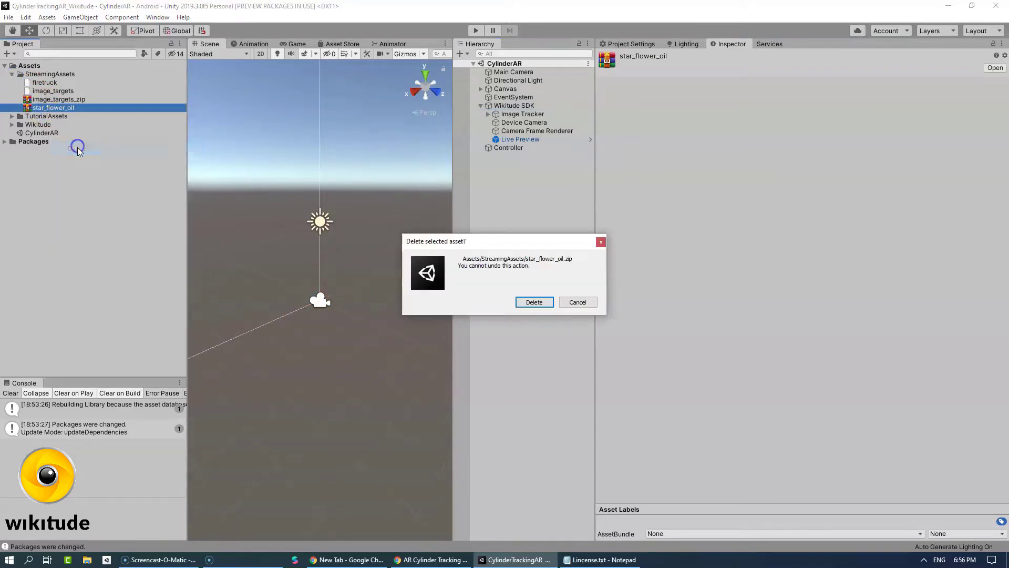
left_click(539, 301)
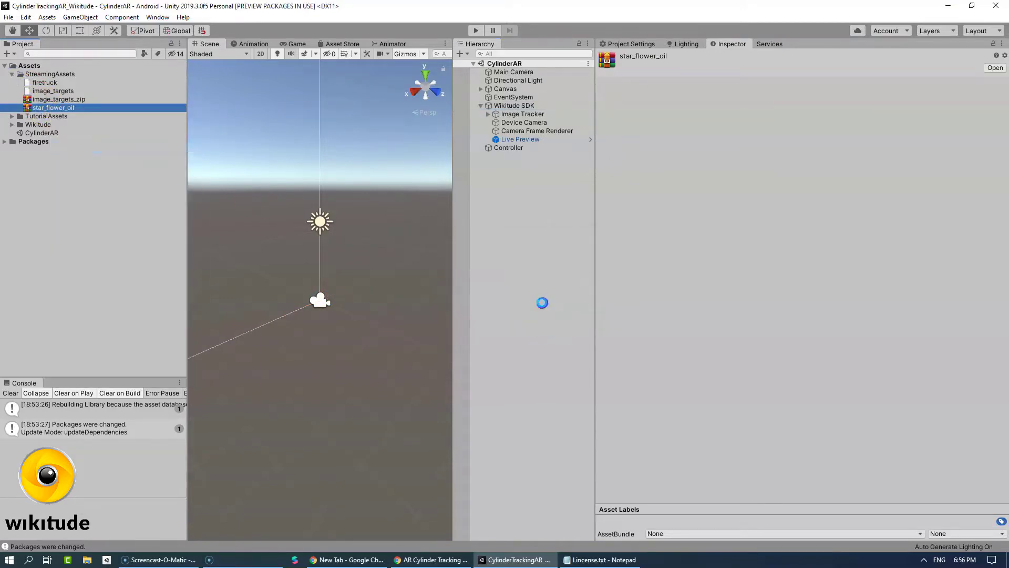
left_click(49, 100)
left_click(50, 91)
left_click(50, 83)
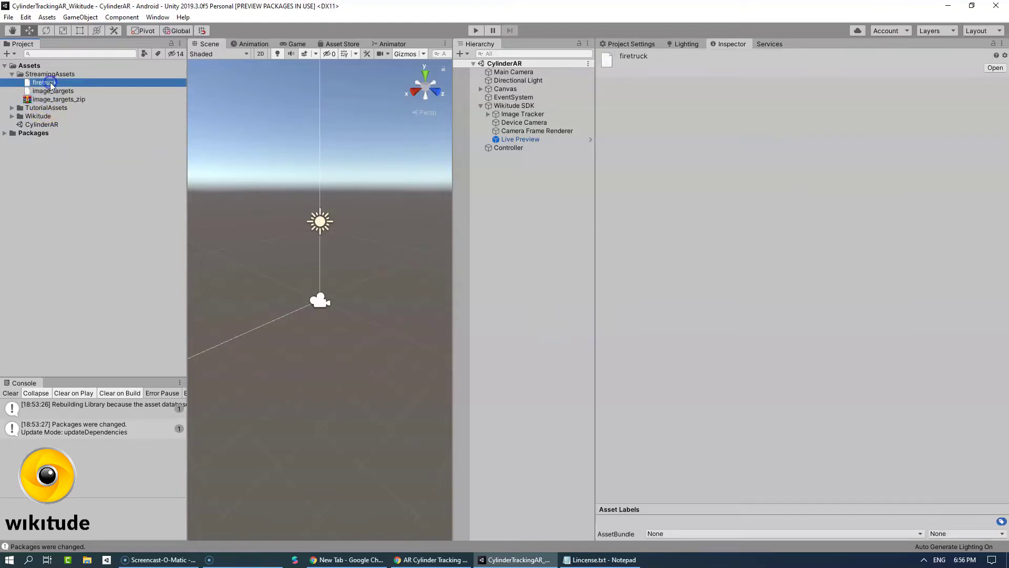
Step: Open Wikitude's Target Collection Editor, dock it beneath the Scene view and widen its collection list
left_click(158, 17)
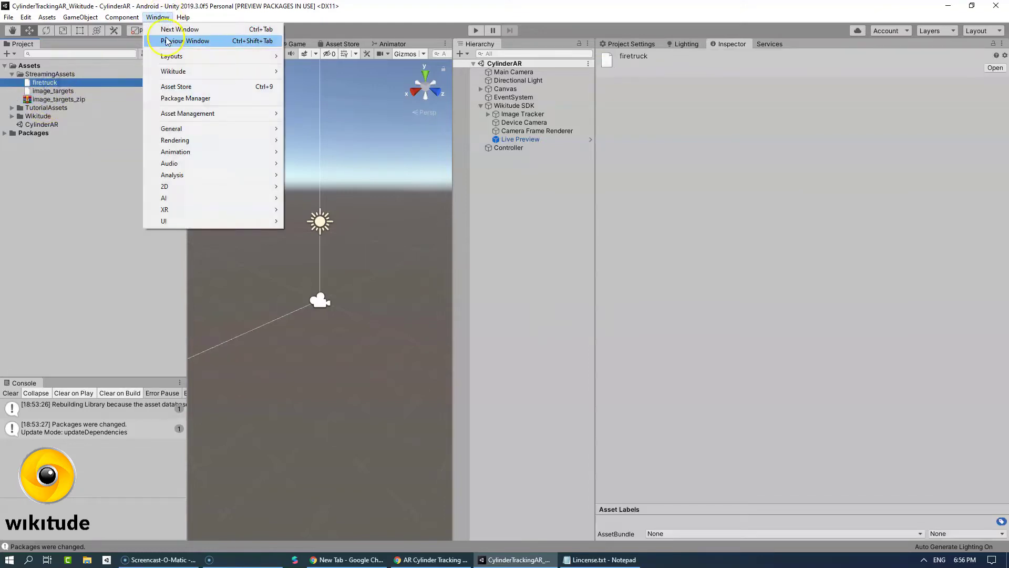
left_click(193, 71)
left_click(302, 72)
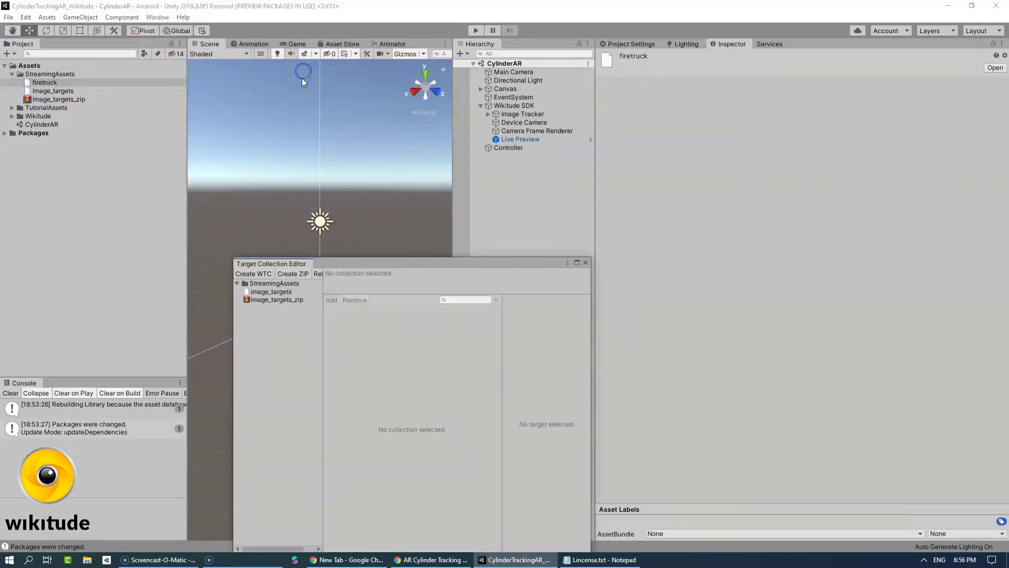
left_click_drag(273, 264, 64, 500)
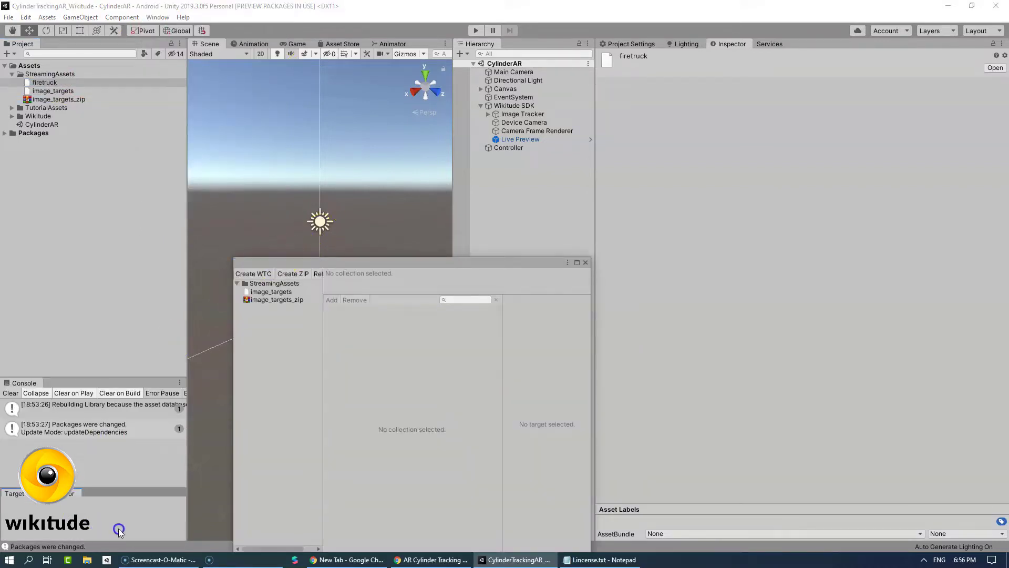
left_click_drag(119, 531, 119, 530)
left_click_drag(69, 353, 424, 494)
left_click_drag(480, 335, 686, 362)
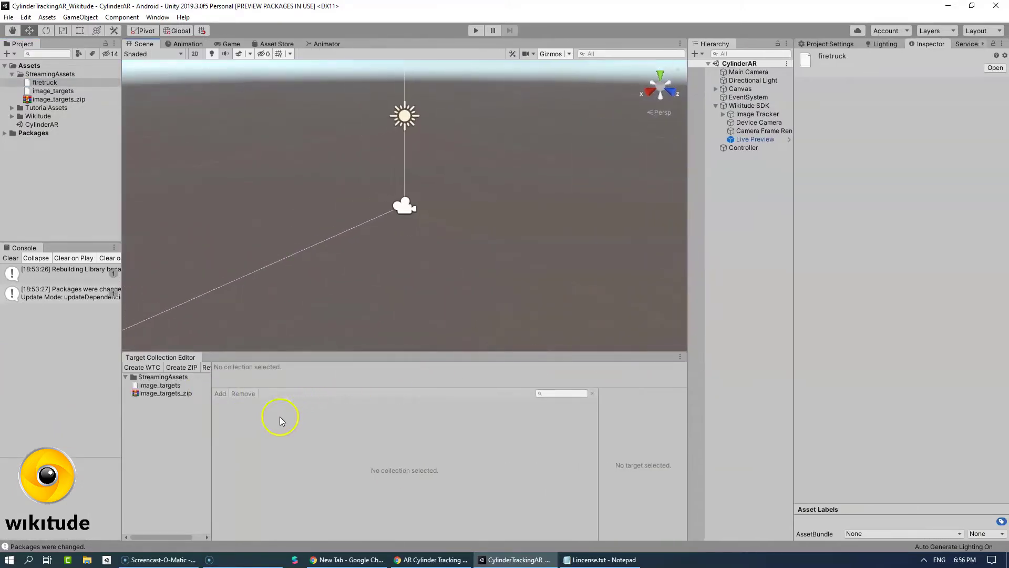
left_click_drag(212, 379, 258, 379)
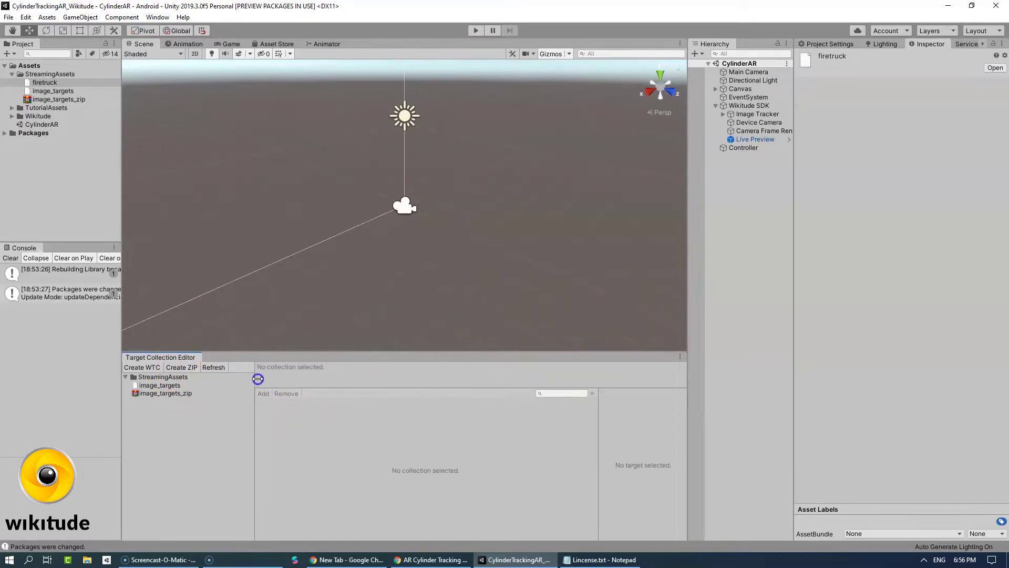
Step: Create a ZIP target collection from the StarFlowerOil texture
left_click(193, 369)
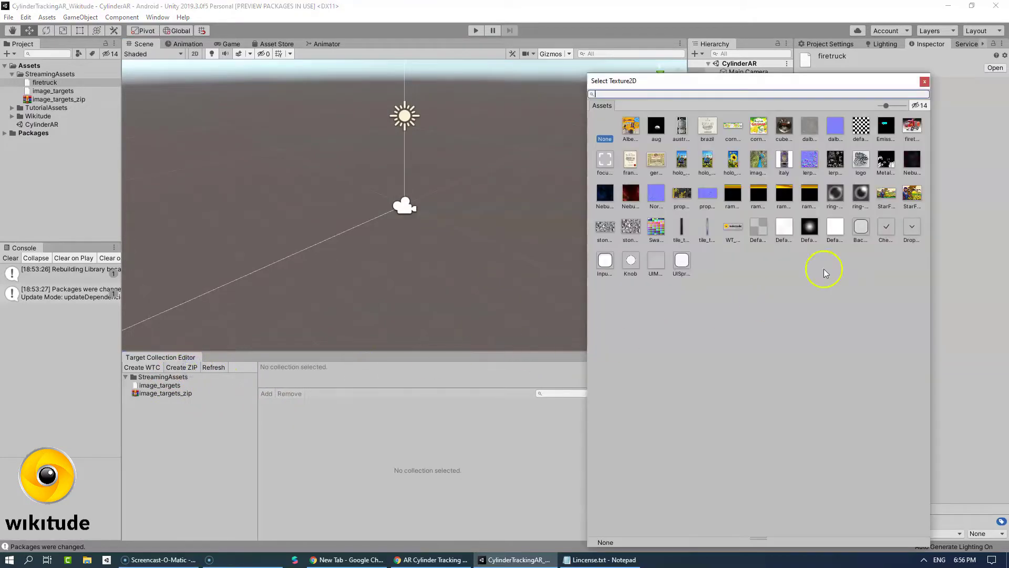
left_click(887, 197)
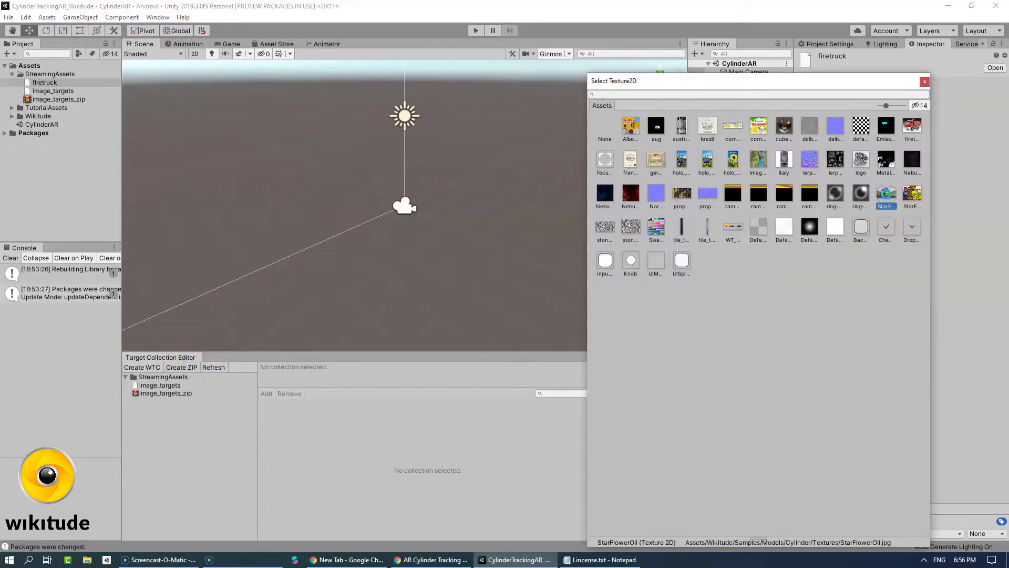
double_click(887, 195)
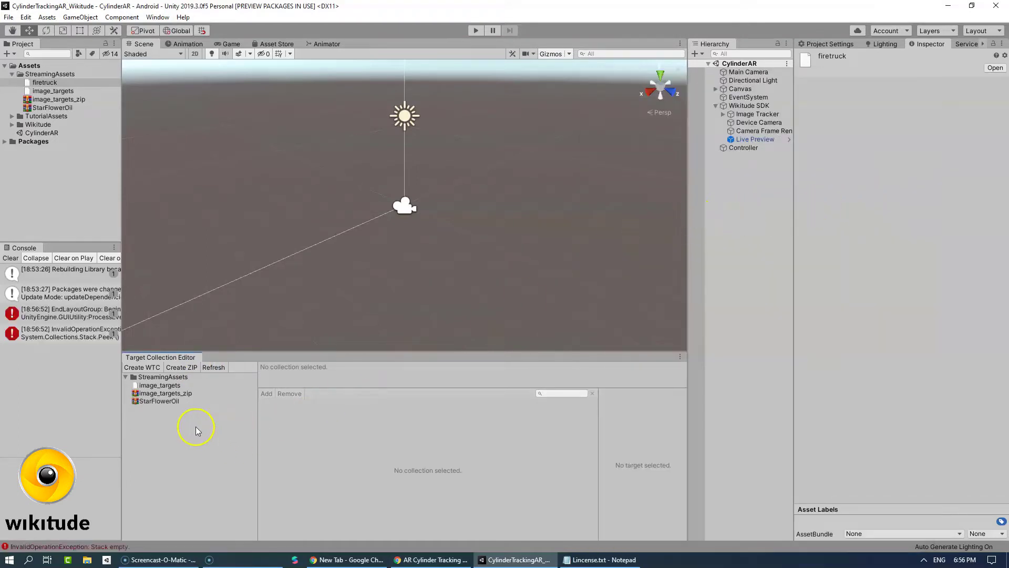
Step: Set the StarFlowerOil target's type to Cylinder and its height to 100 mm, and apply the changes to the collection
left_click(164, 402)
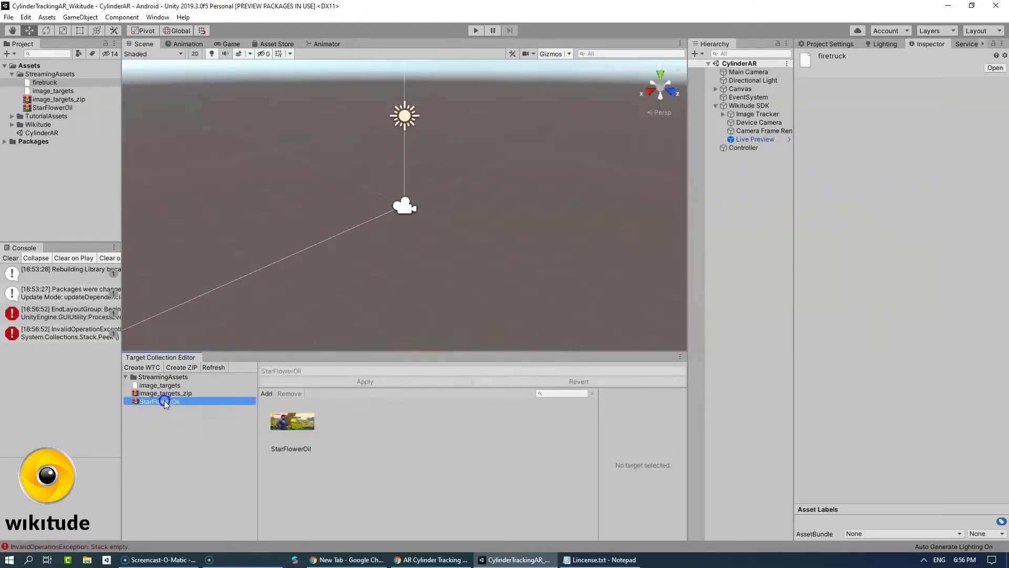
left_click(288, 424)
left_click_drag(599, 442, 460, 442)
left_click(660, 441)
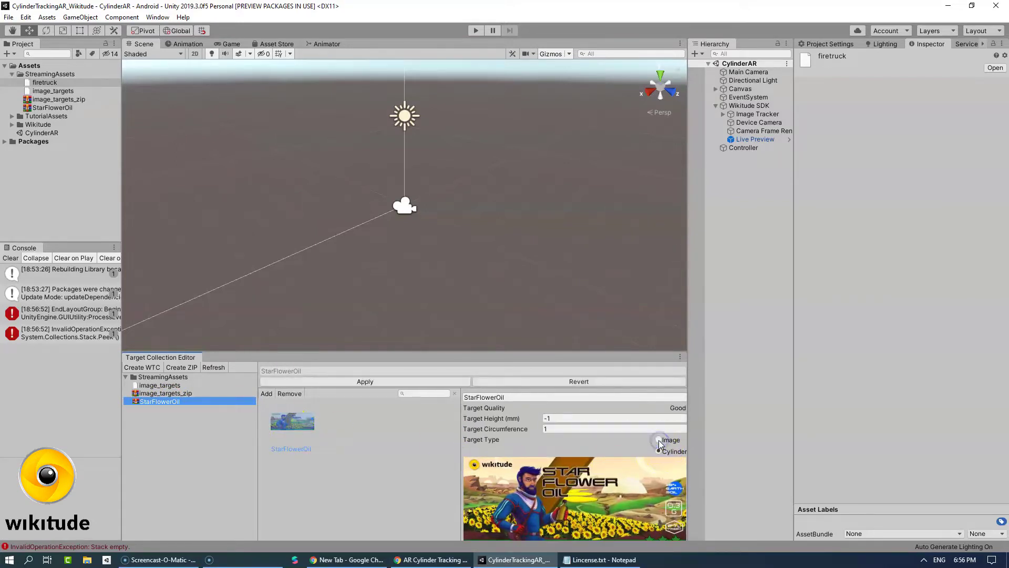
left_click(534, 419)
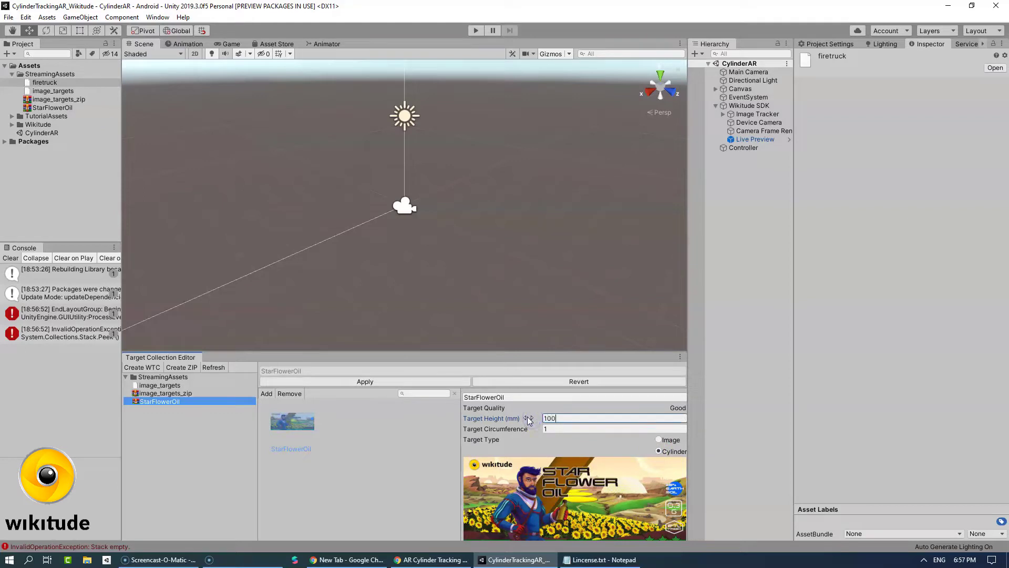
left_click(349, 382)
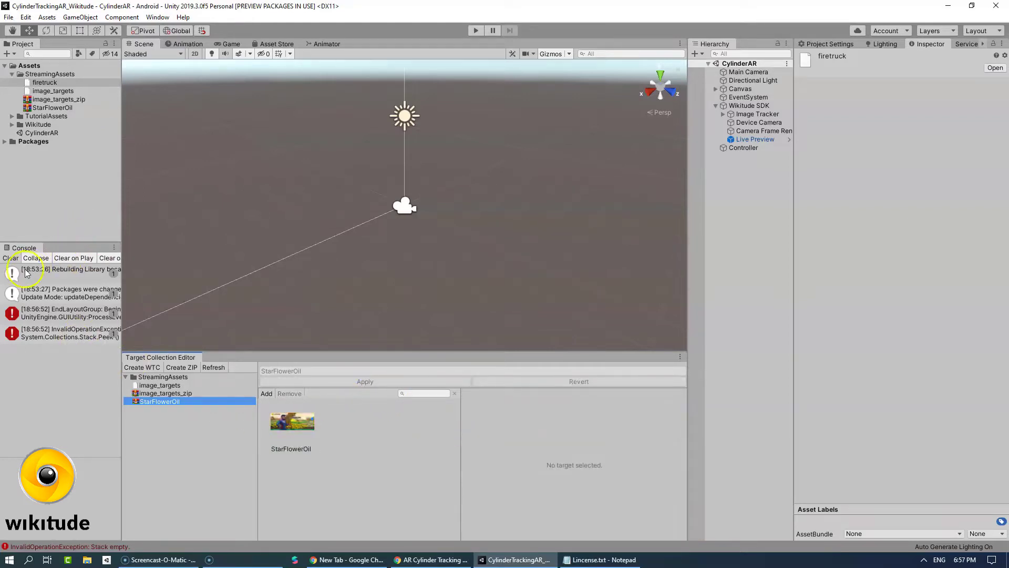
Step: Clear the console messages and select the Image Tracker under Wikitude SDK
left_click(10, 258)
left_click(256, 370)
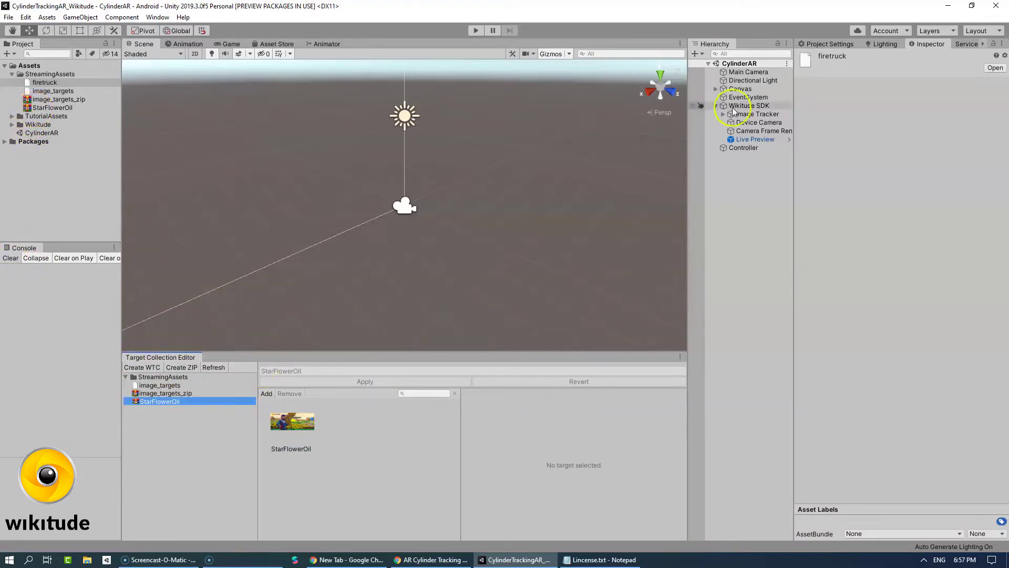
left_click(751, 114)
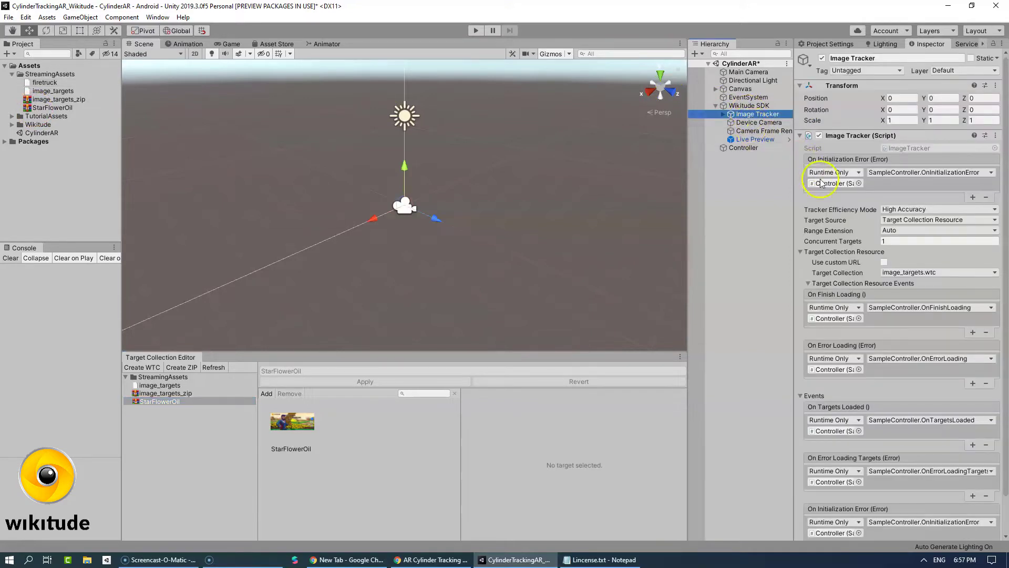
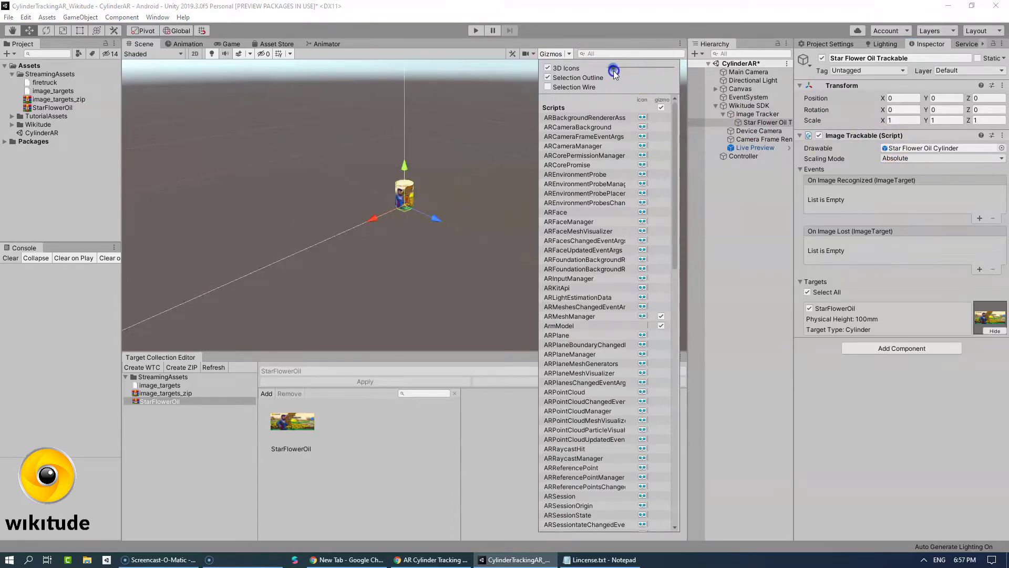
Step: Set the Live Preview object's preview mode to Web Cam, using the HD Pro Webcam C920
left_click(757, 148)
left_click(772, 149)
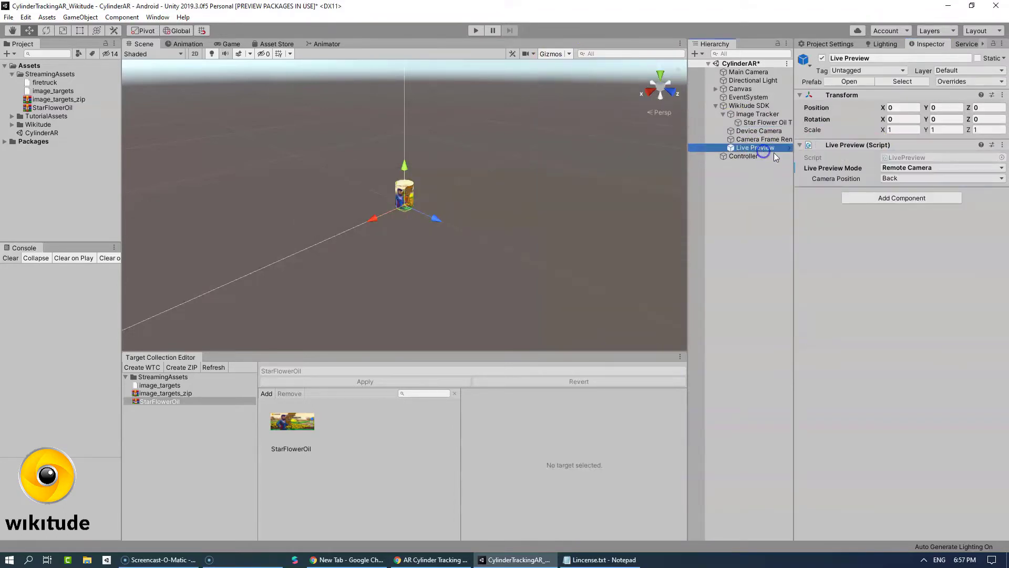
left_click(909, 169)
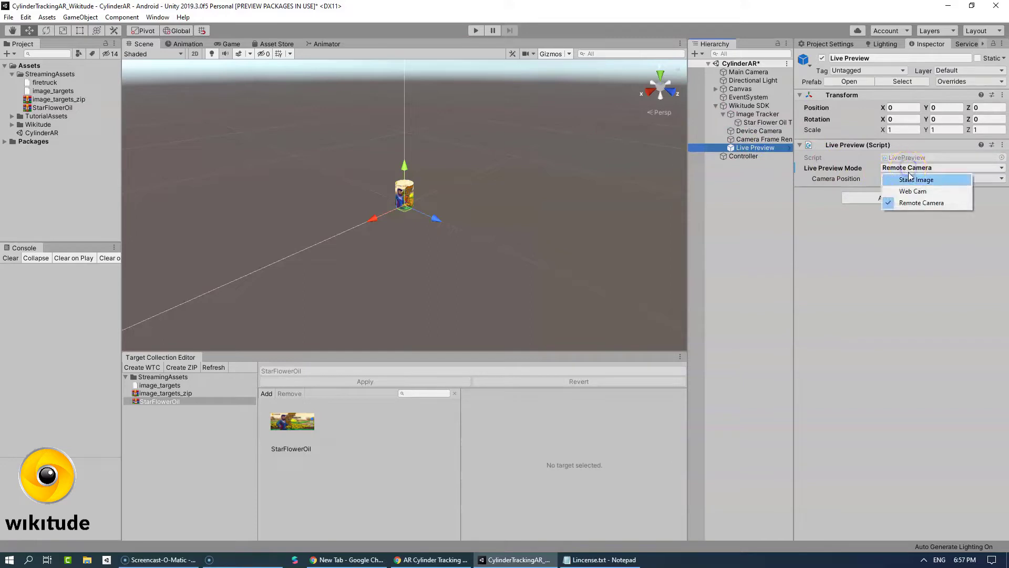
left_click(912, 179)
left_click(906, 180)
left_click(930, 201)
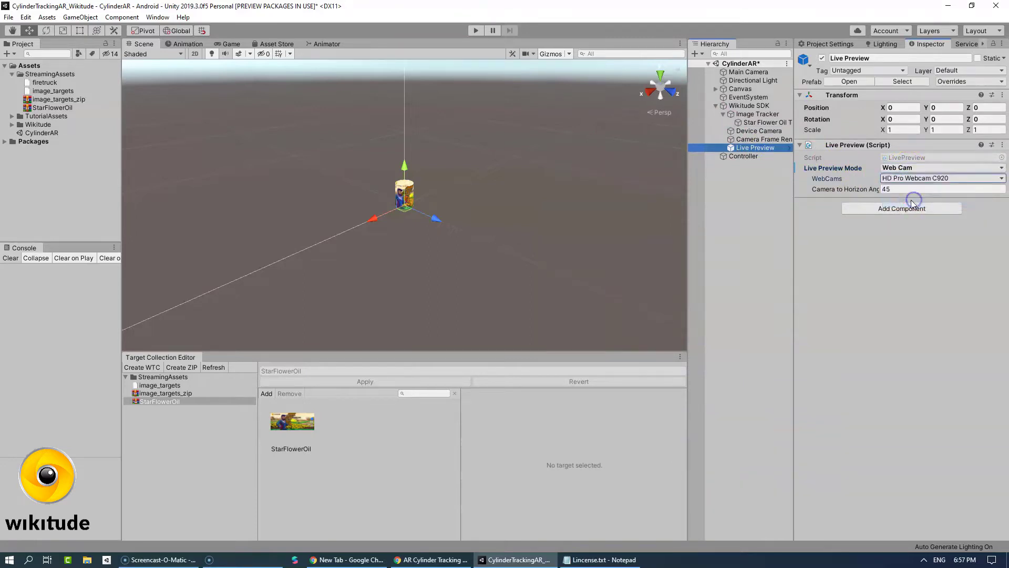
Step: Close the Target Collection Editor
left_click(383, 175)
scroll(383, 170, "up", 5)
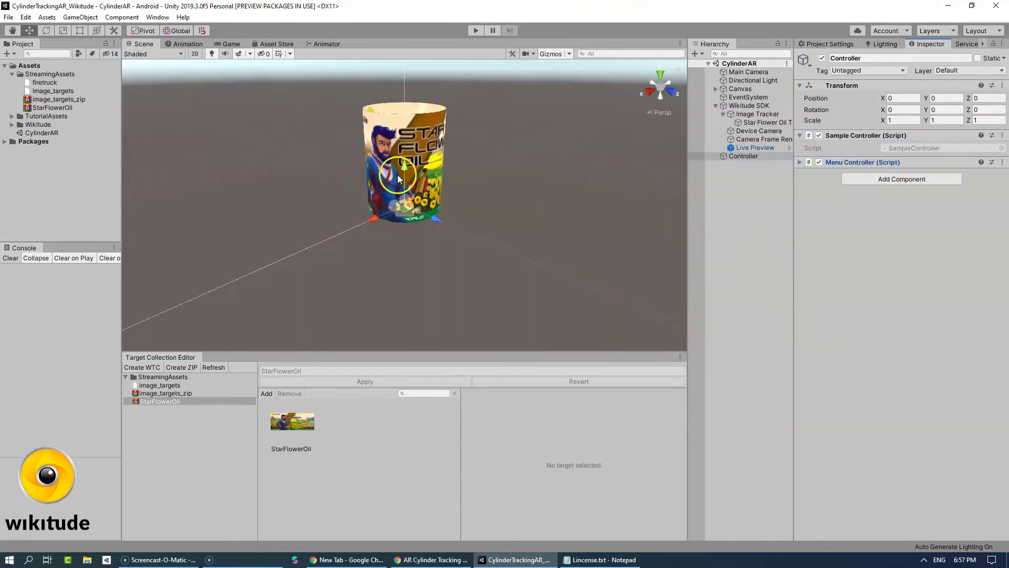
left_click_drag(398, 175, 400, 147, "alt")
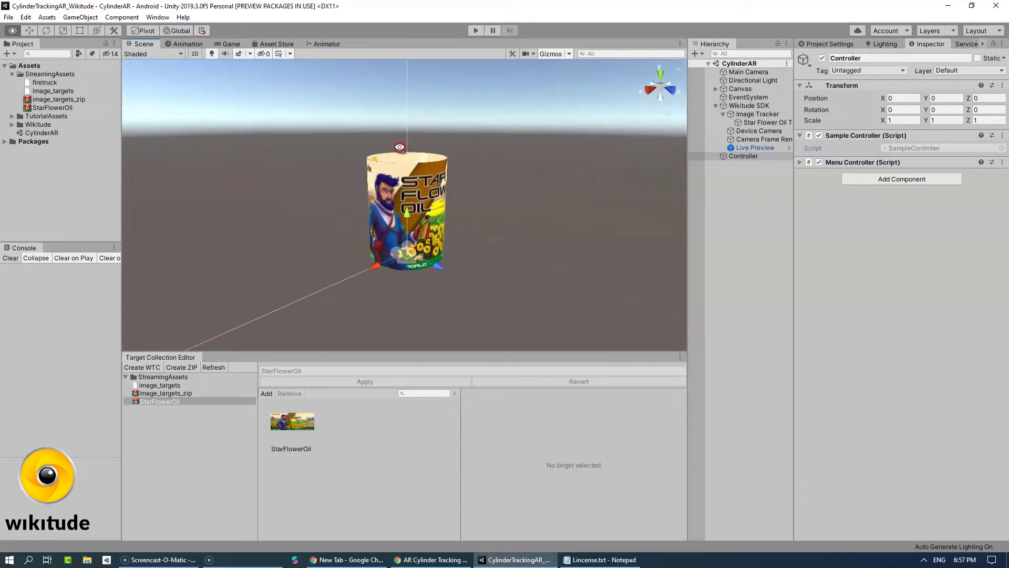
right_click(173, 358)
left_click(178, 374)
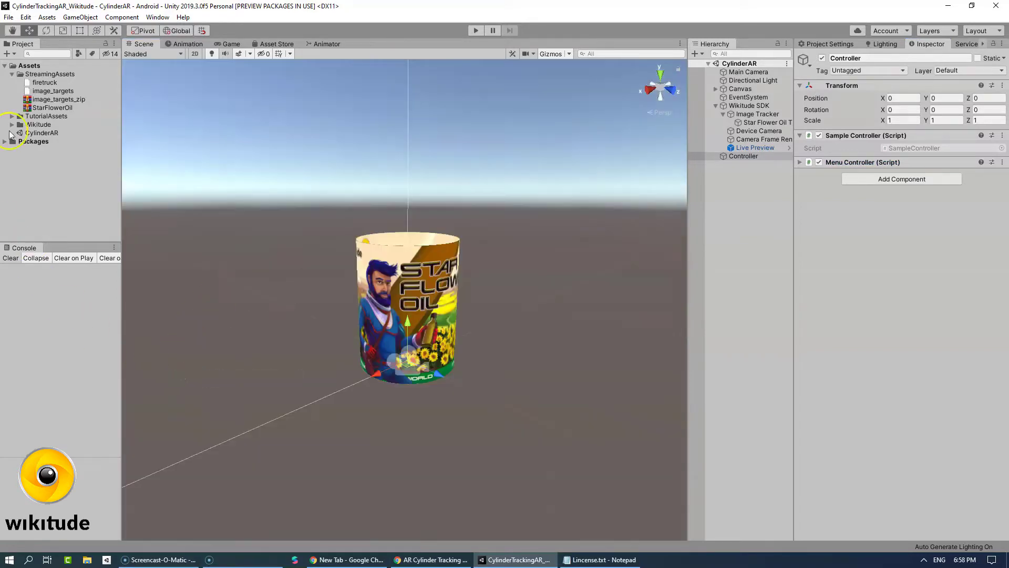
Step: Collapse the StreamingAssets folder and expand the Prefabs folder inside TutorialAssets
left_click(12, 75)
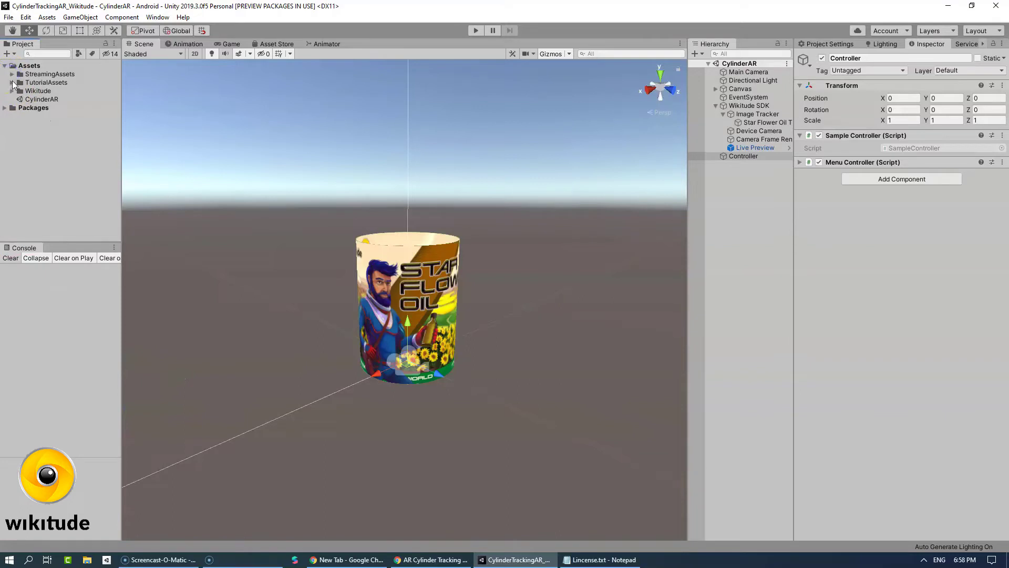
left_click(12, 83)
left_click(19, 100)
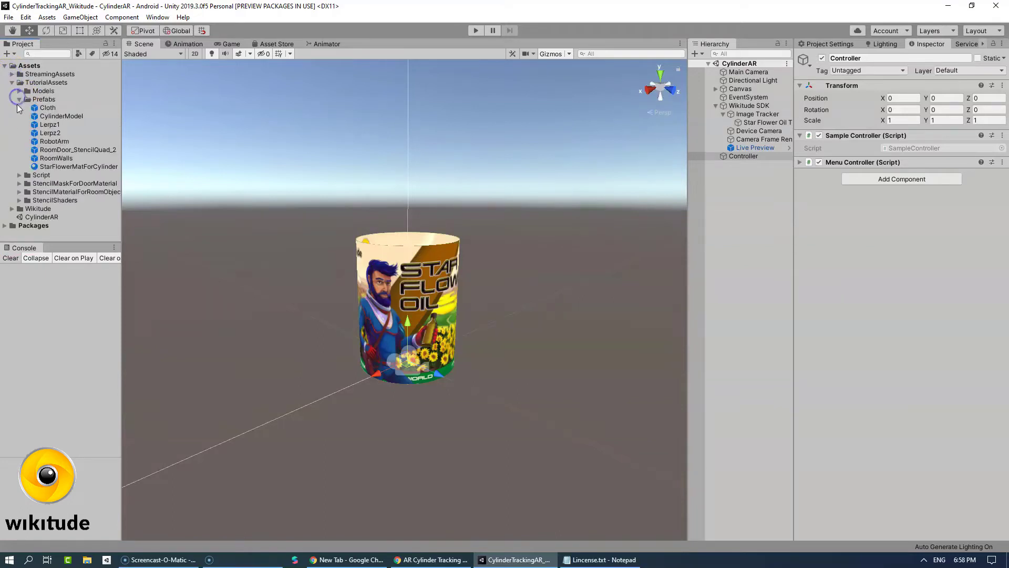
Step: Create an empty child object named RoomContainer under the Star Flower Oil Trackable
right_click(749, 122)
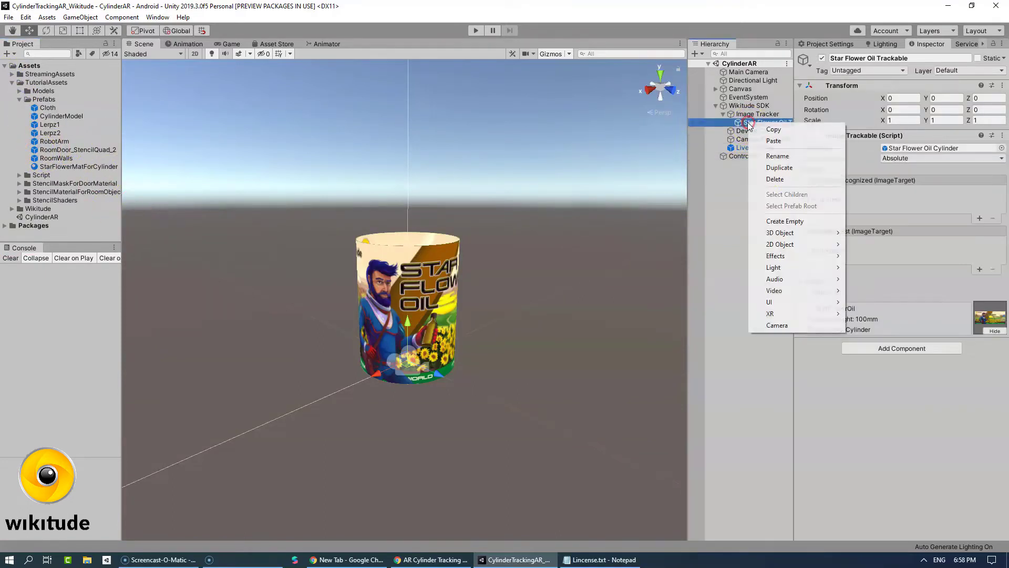
left_click(784, 221)
left_click(857, 57)
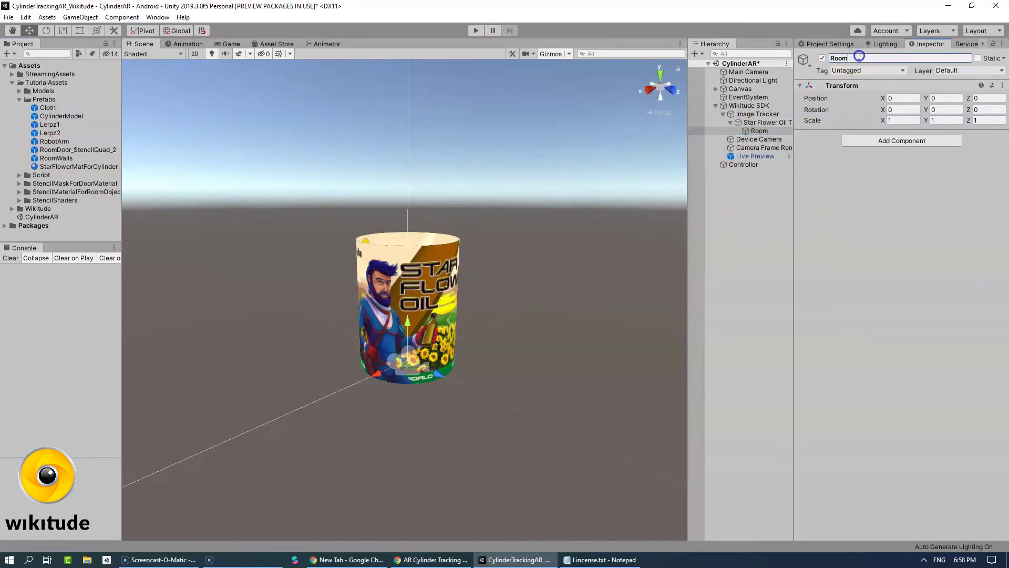
type("RoomContainer")
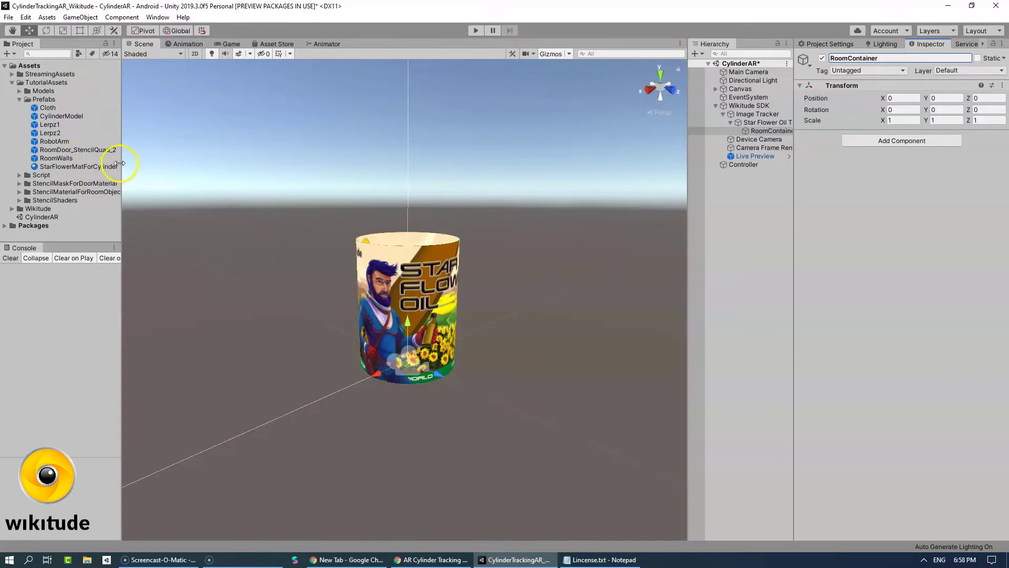
Step: Widen the project asset list and add the CylinderModel prefab as a child of RoomContainer
left_click_drag(119, 163, 151, 165)
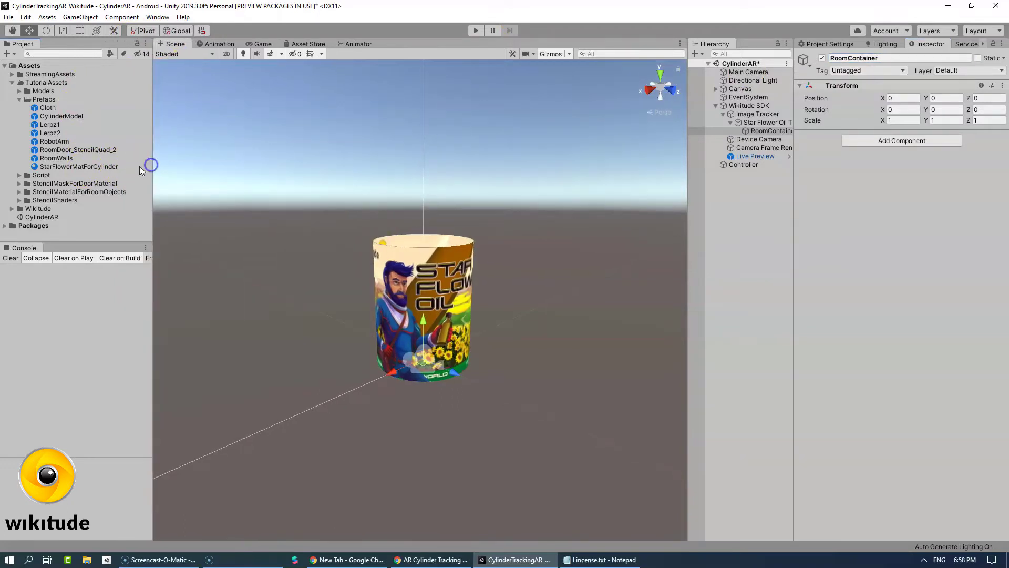
left_click(86, 167)
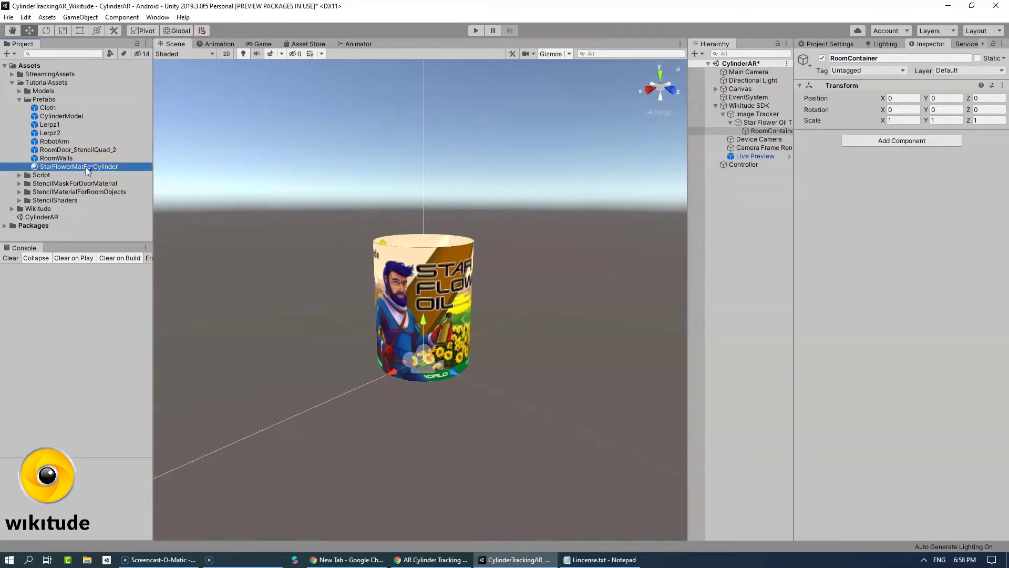
left_click_drag(86, 167, 768, 130)
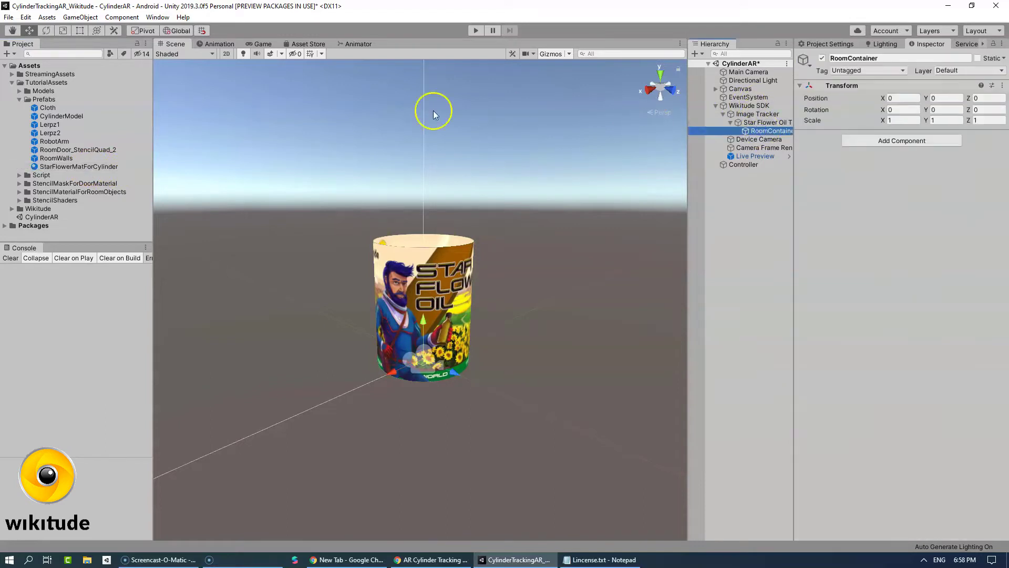
left_click_drag(55, 116, 754, 126)
Step: Hide the StarFlowerOil target preview and set the CylinderModel's Y rotation to 0
left_click(755, 126)
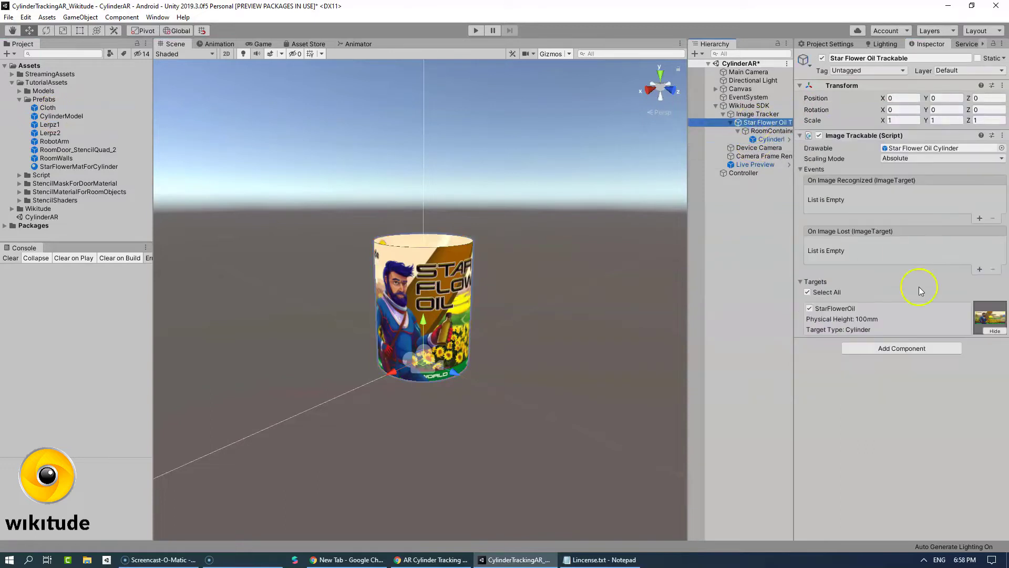
left_click(995, 331)
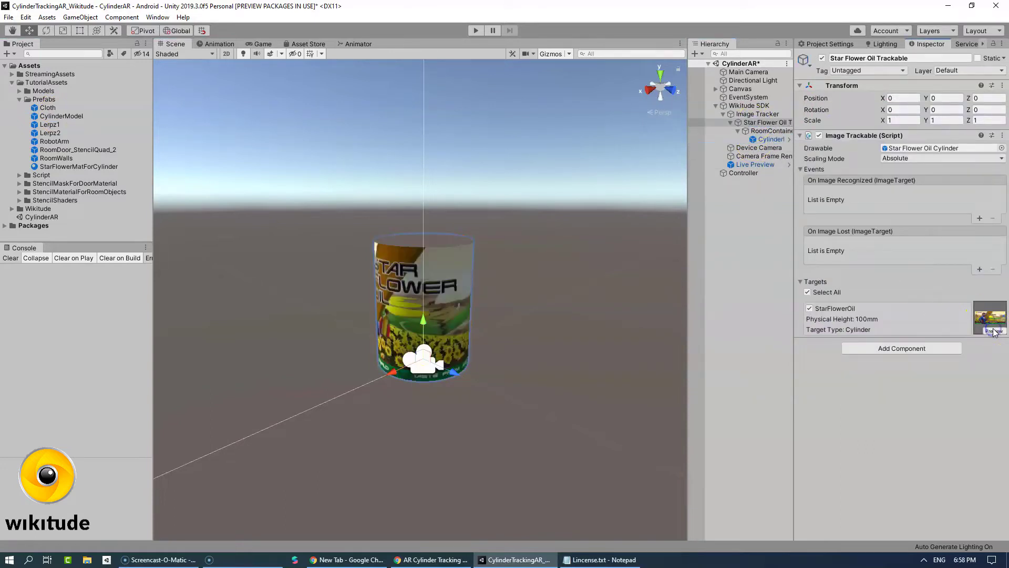
left_click(768, 139)
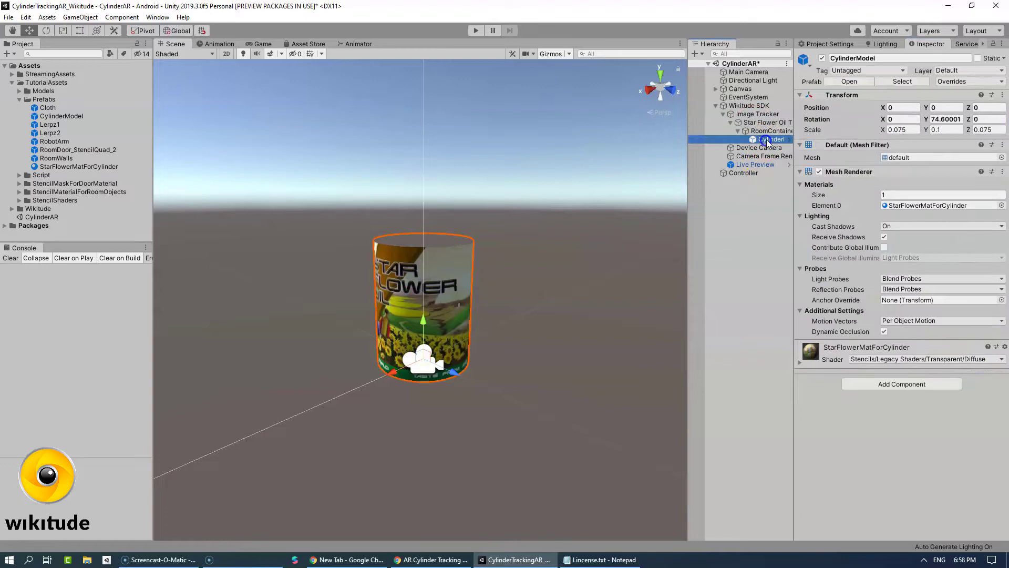
left_click(934, 119)
type("0")
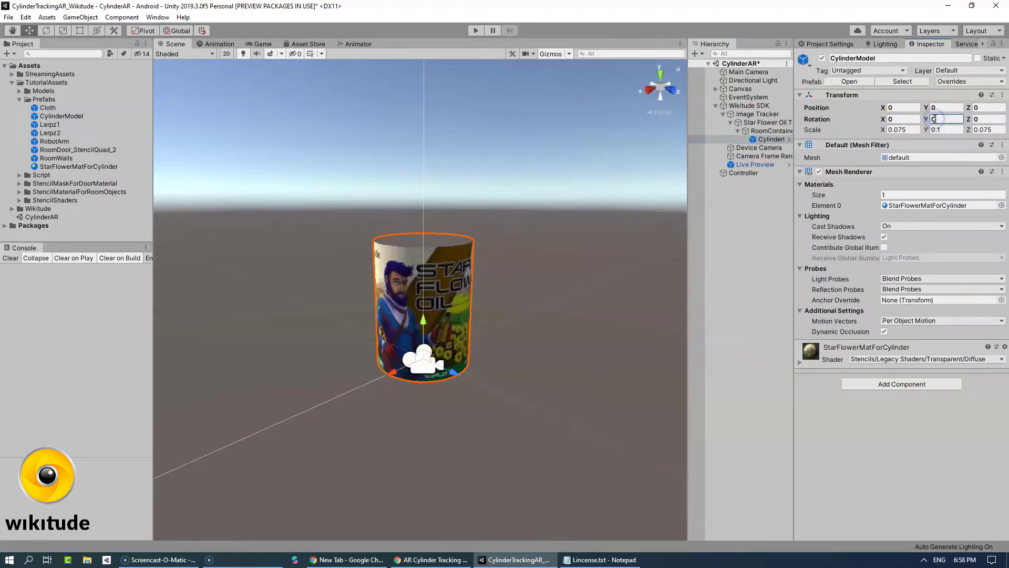
Step: Toggle the StarFlowerOil target preview on and off to compare its label alignment with the cylinder model
left_click(760, 116)
left_click(762, 122)
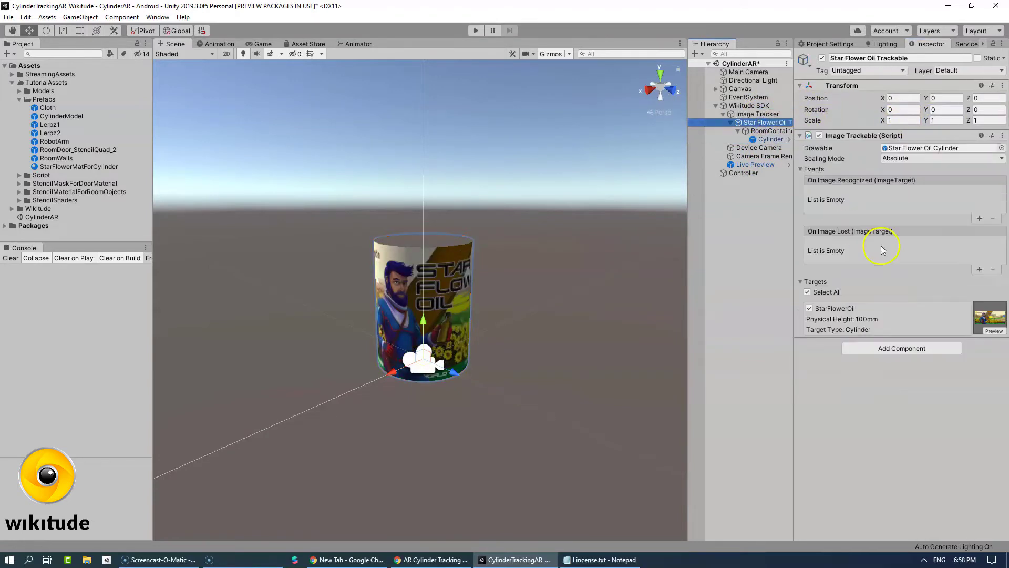
left_click(994, 331)
left_click(994, 332)
left_click(995, 333)
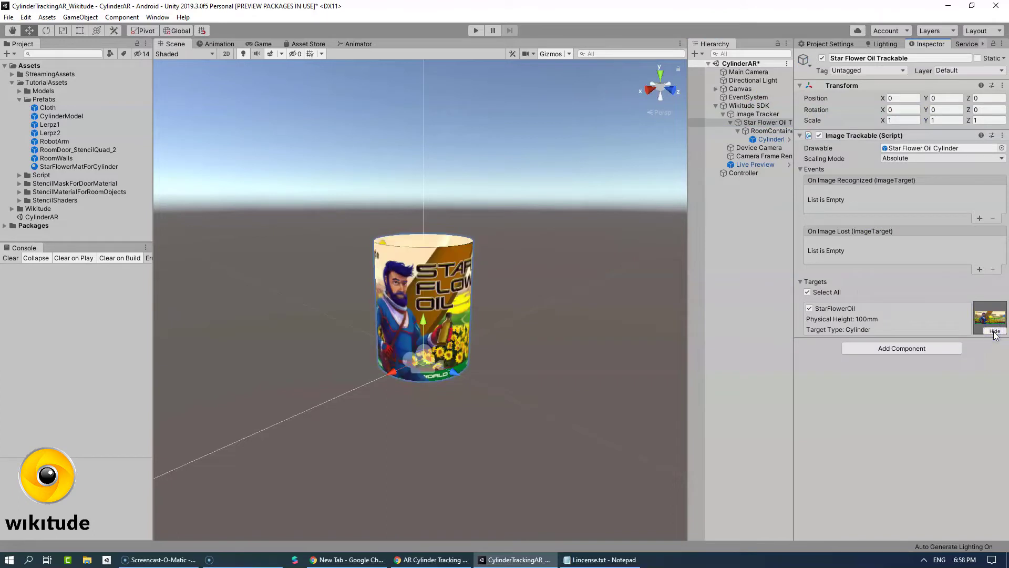
left_click(995, 332)
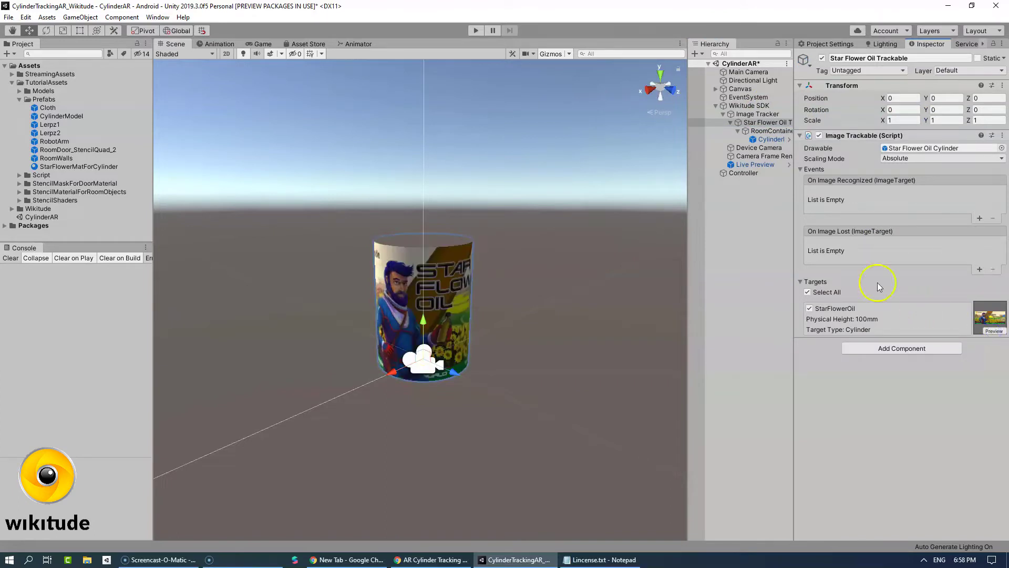
Step: Set the scene's environment lighting source to Gradient and raise the sky color's HDR intensity to 3
left_click(886, 44)
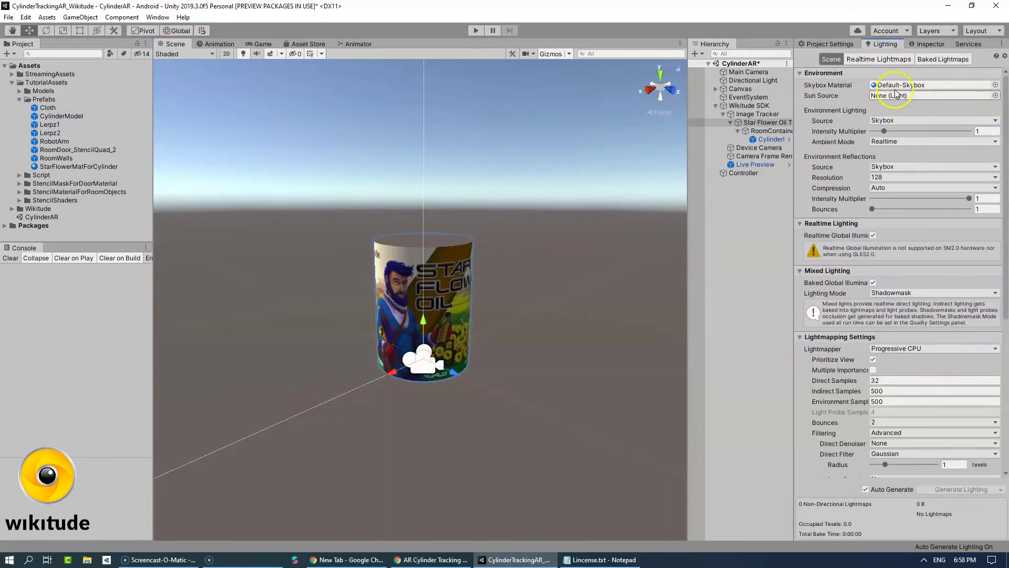
left_click(893, 123)
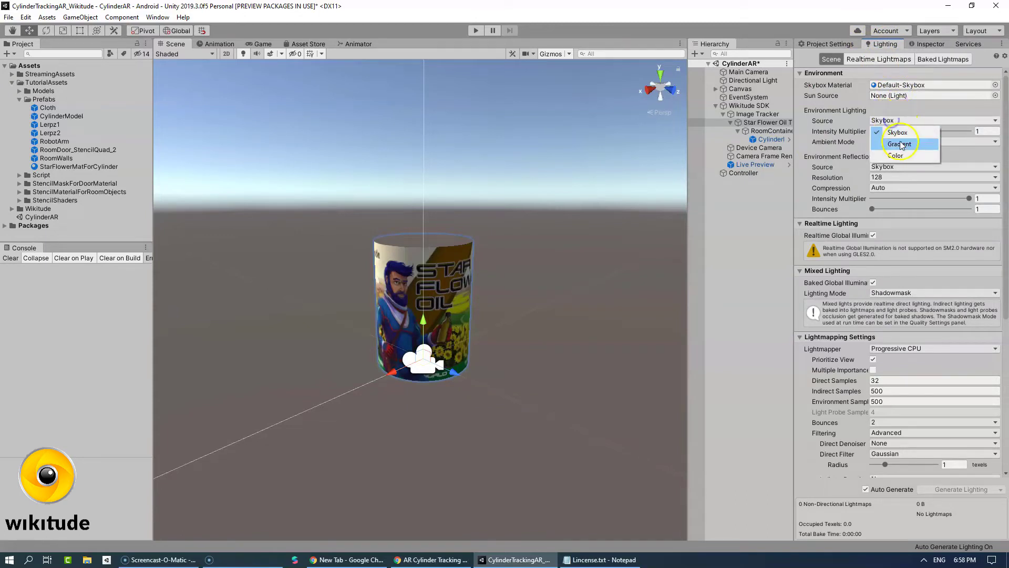
left_click(896, 139)
left_click(904, 131)
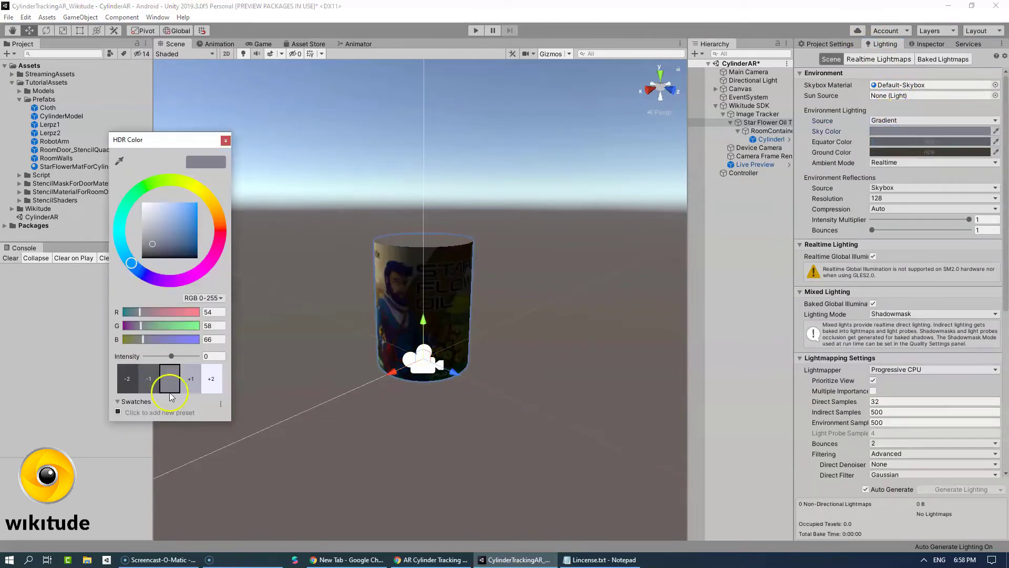
left_click(191, 379)
left_click(191, 378)
left_click(191, 379)
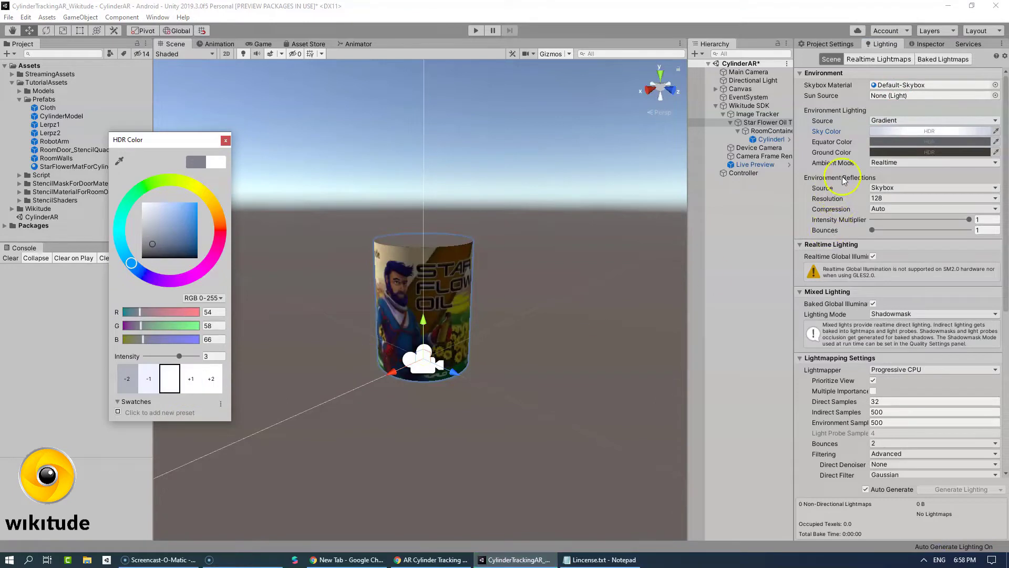
Step: Brighten the environment gradient's equator color and raise the ground color's HDR intensity to 3
left_click(893, 141)
left_click(192, 379)
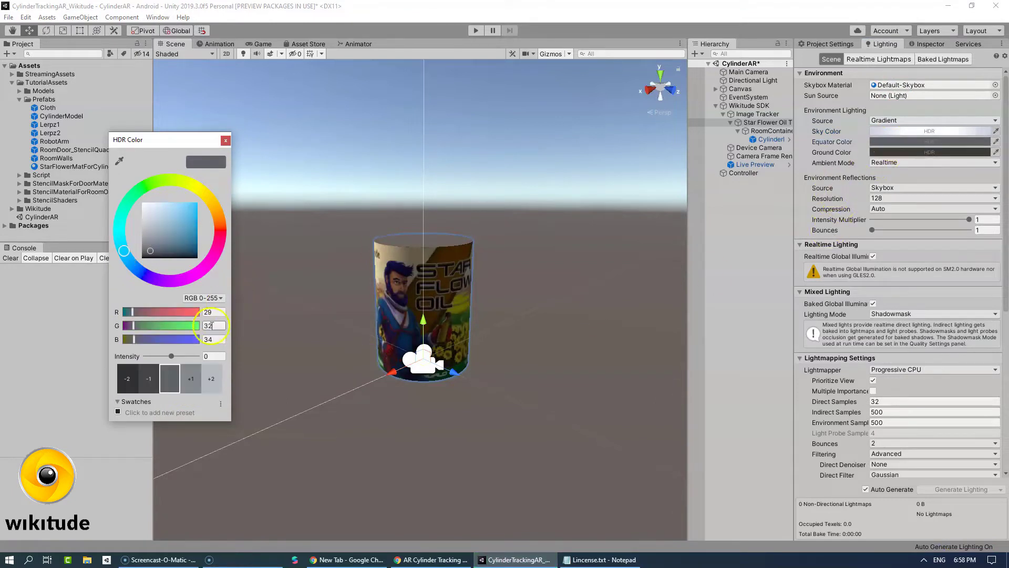
left_click(192, 379)
left_click(894, 152)
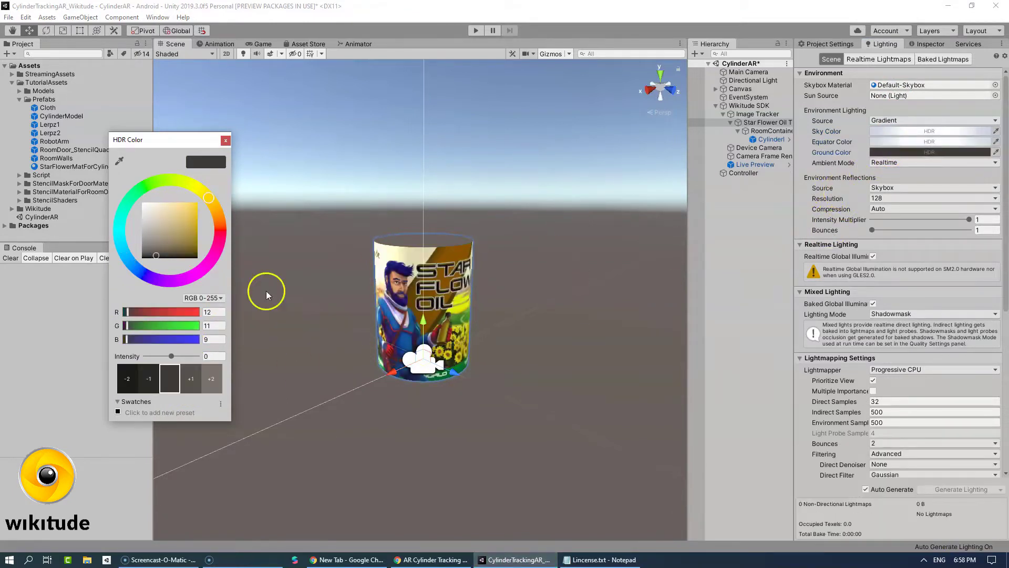
left_click(191, 379)
left_click(191, 380)
left_click(192, 380)
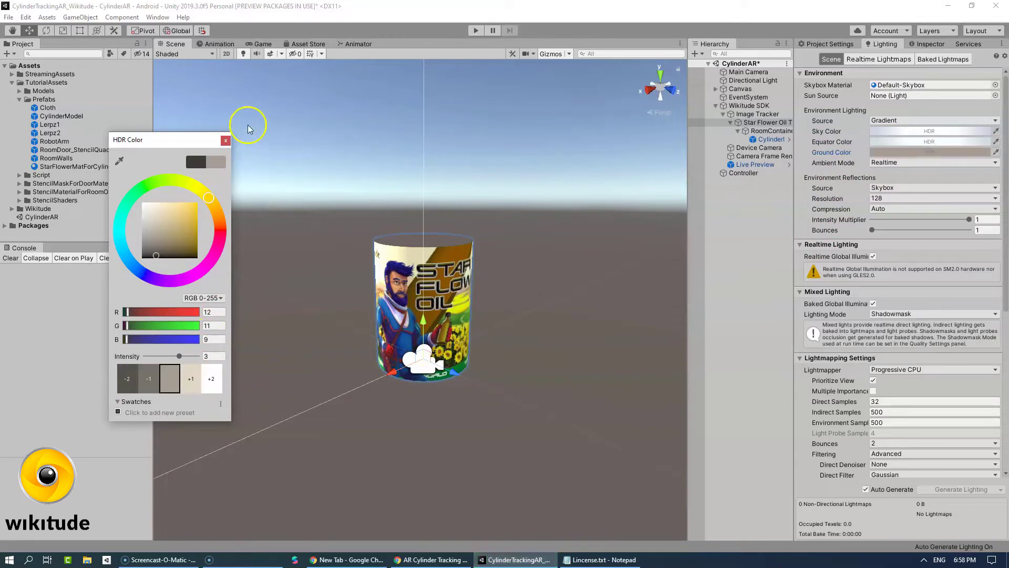
left_click(225, 141)
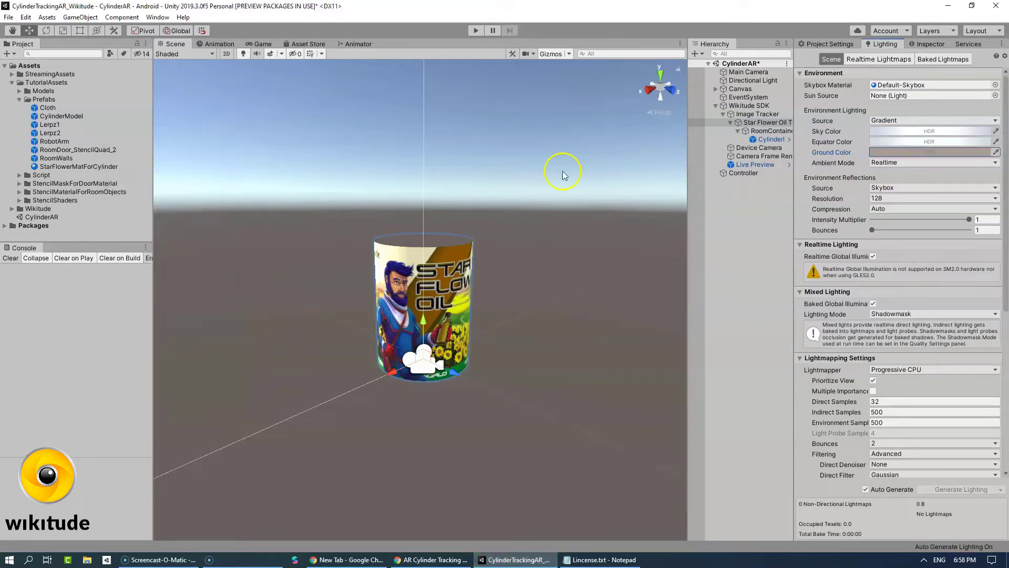
Step: Review the Star Flower Oil Trackable's settings and switch the CylinderModel off and back on to check it in the scene
left_click(765, 123)
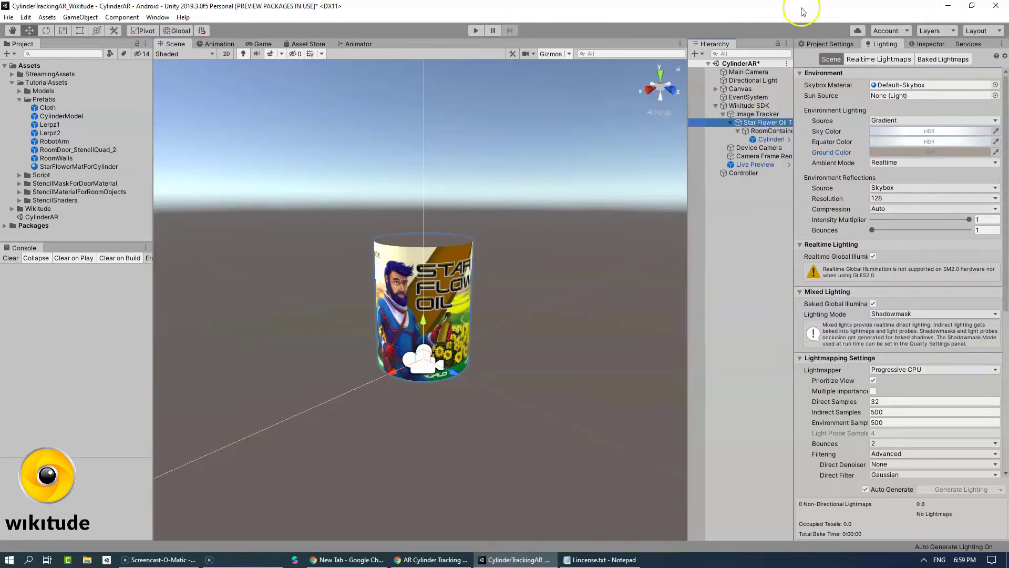
left_click(926, 44)
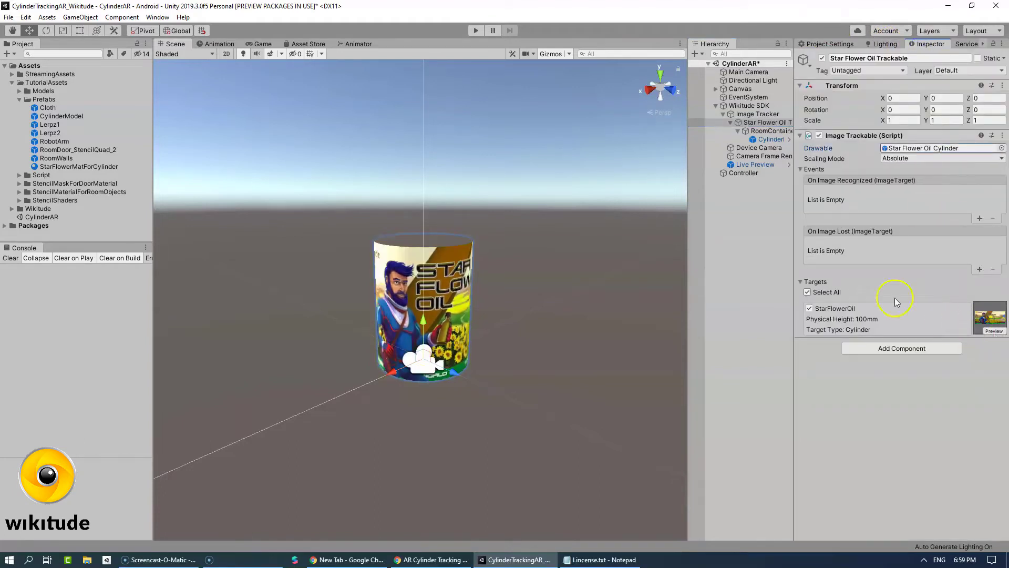
left_click(766, 140)
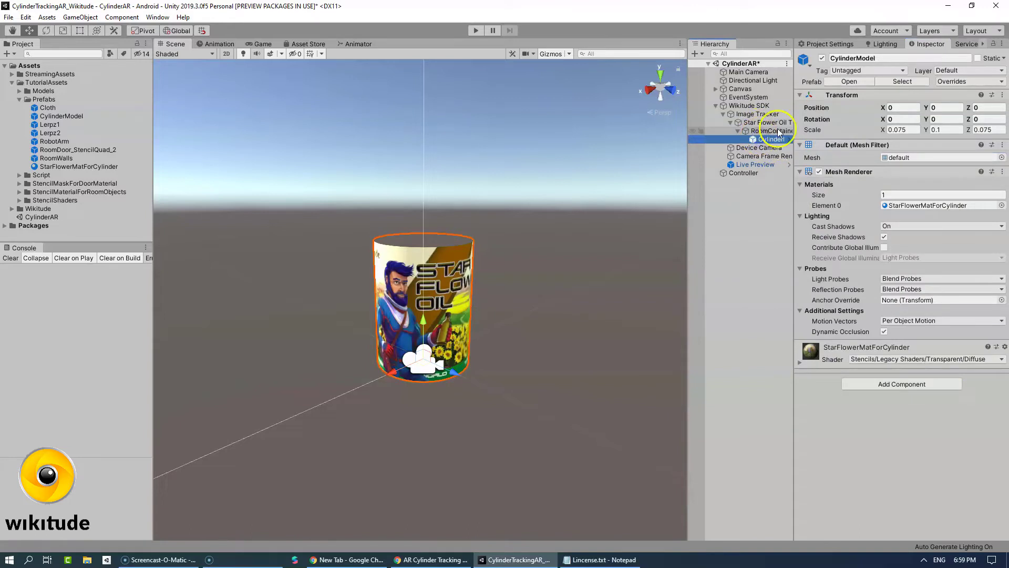
left_click(822, 58)
left_click(822, 58)
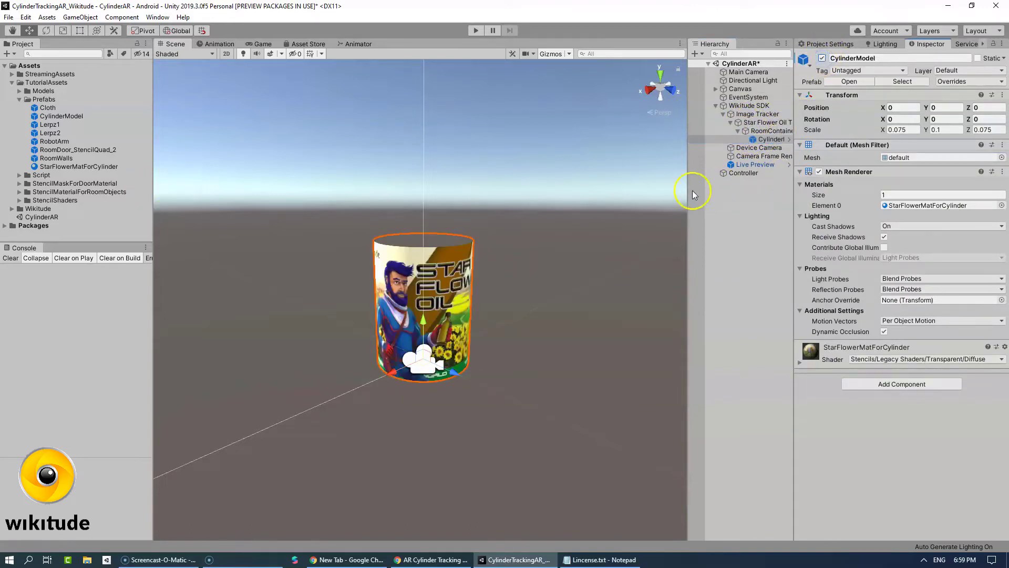
Step: Widen the scene hierarchy and add the RoomWalls prefab as a child of RoomContainer
left_click_drag(687, 196, 620, 200)
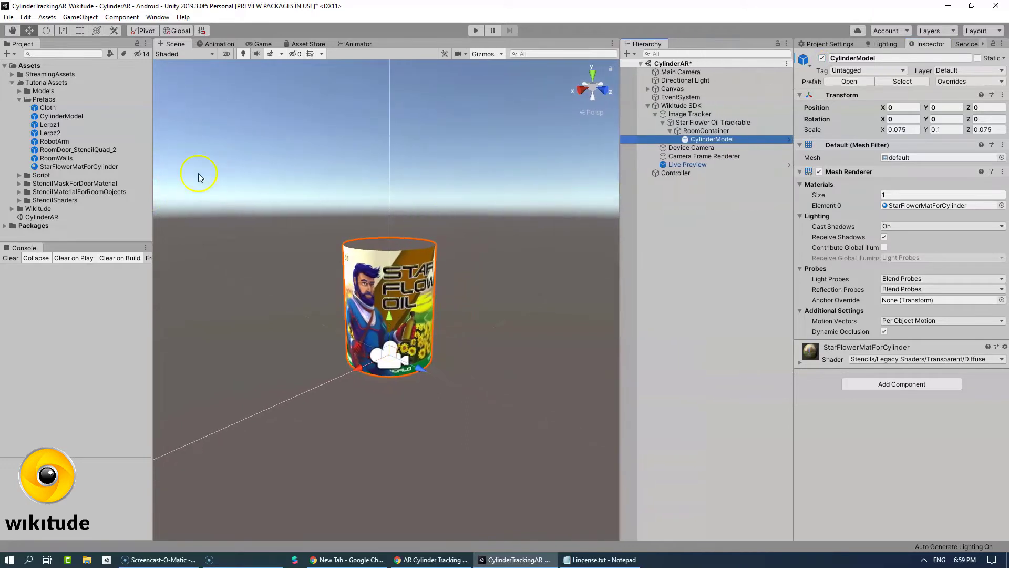
left_click_drag(65, 160, 721, 134)
scroll(446, 181, "down", 5)
left_click_drag(433, 229, 406, 177, "alt")
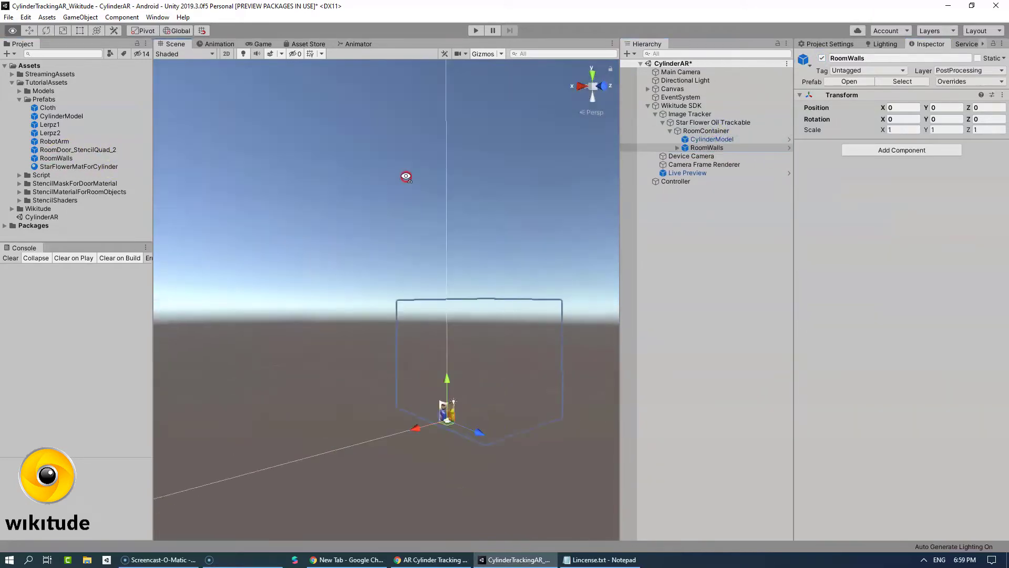
Step: Add the RoomDoor_StencilQuad_2 prefab as a child of RoomContainer
scroll(419, 230, "up", 5)
middle_click_drag(419, 230, 432, 160)
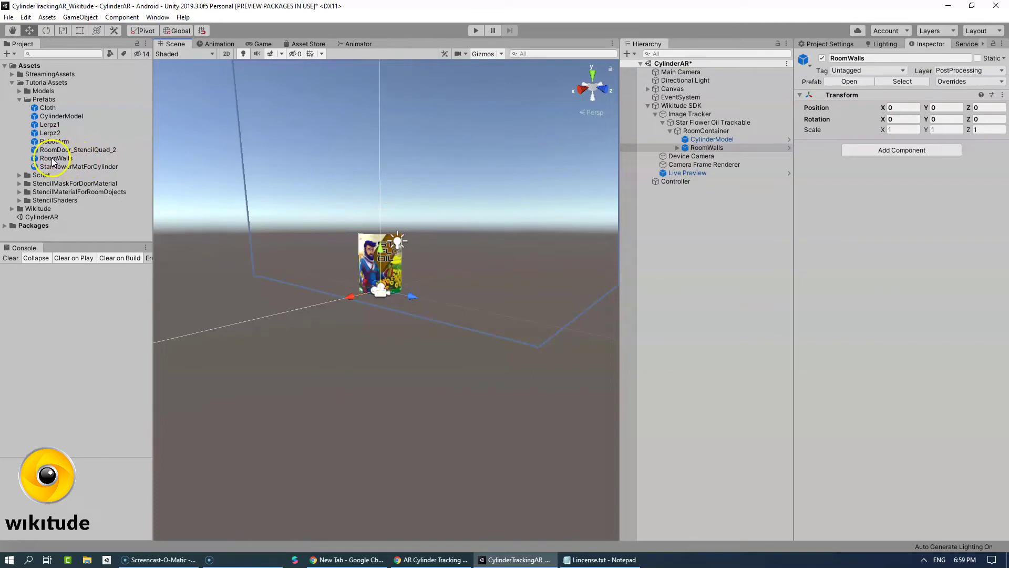
left_click_drag(47, 158, 709, 143)
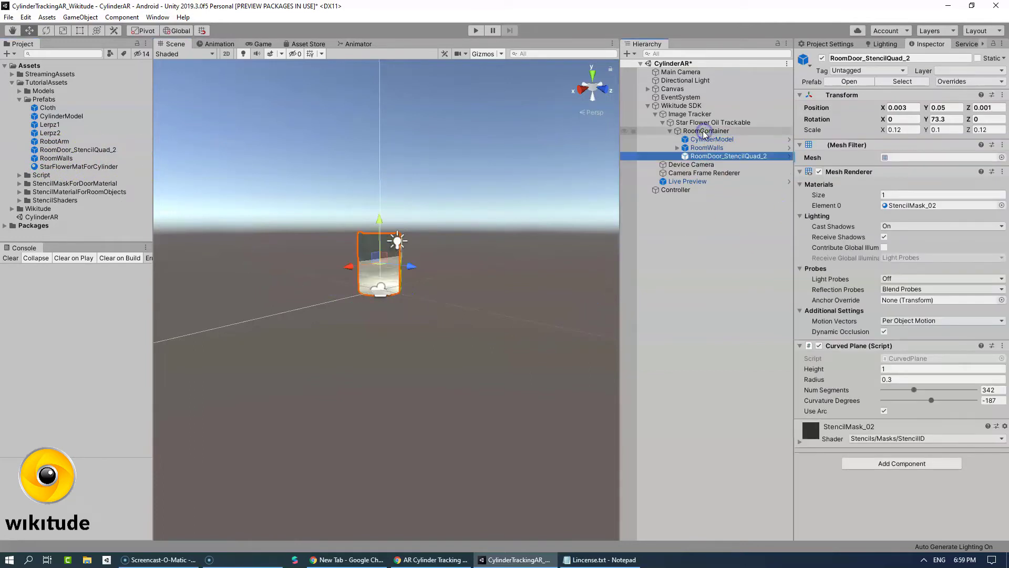
scroll(356, 270, "up", 5)
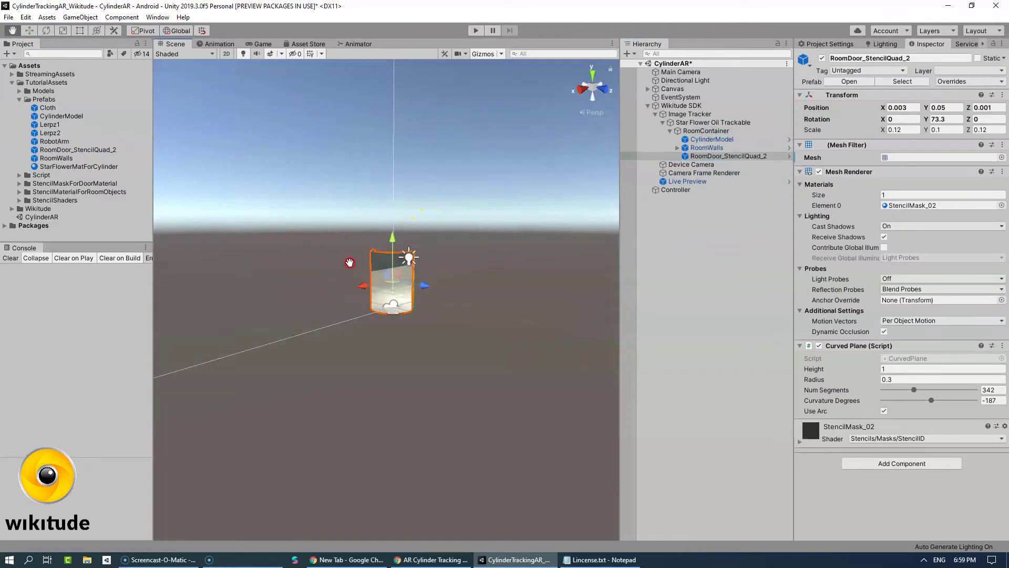
middle_click_drag(362, 274, 620, 239)
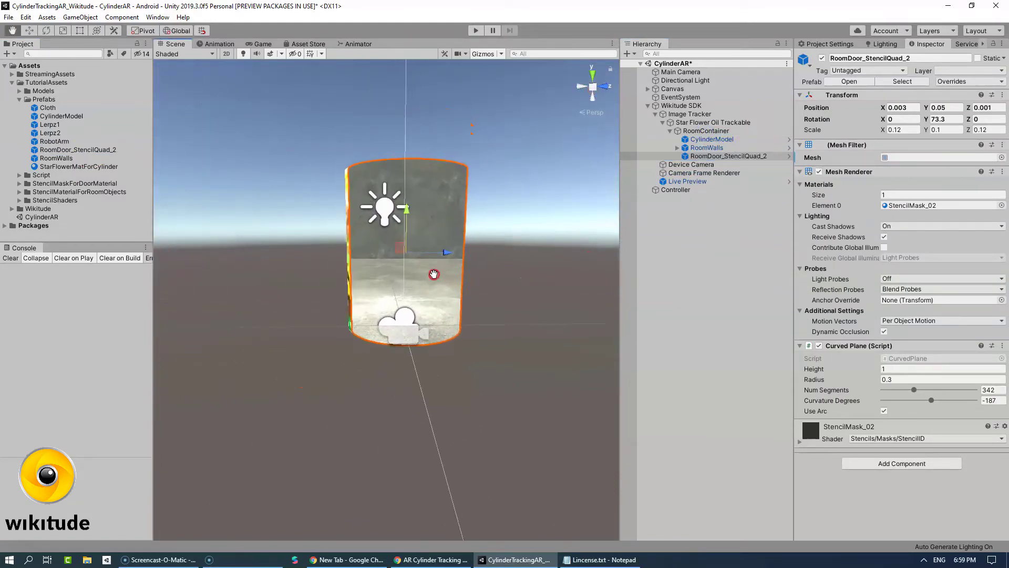
Step: Locate the door's CurvedPlane script and examine the room through the curved door from several angles
left_click(905, 359)
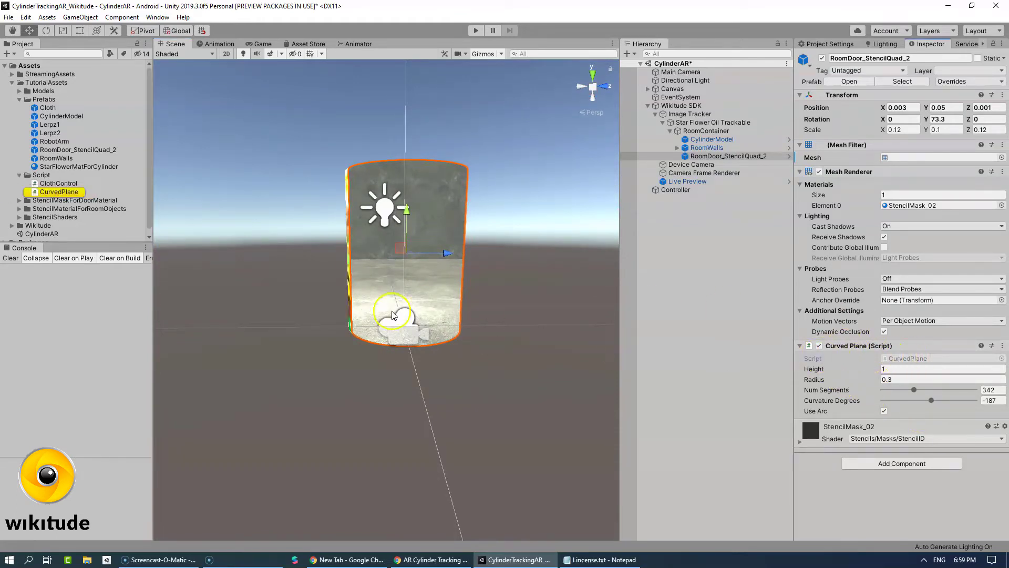
right_click_drag(393, 315, 351, 308)
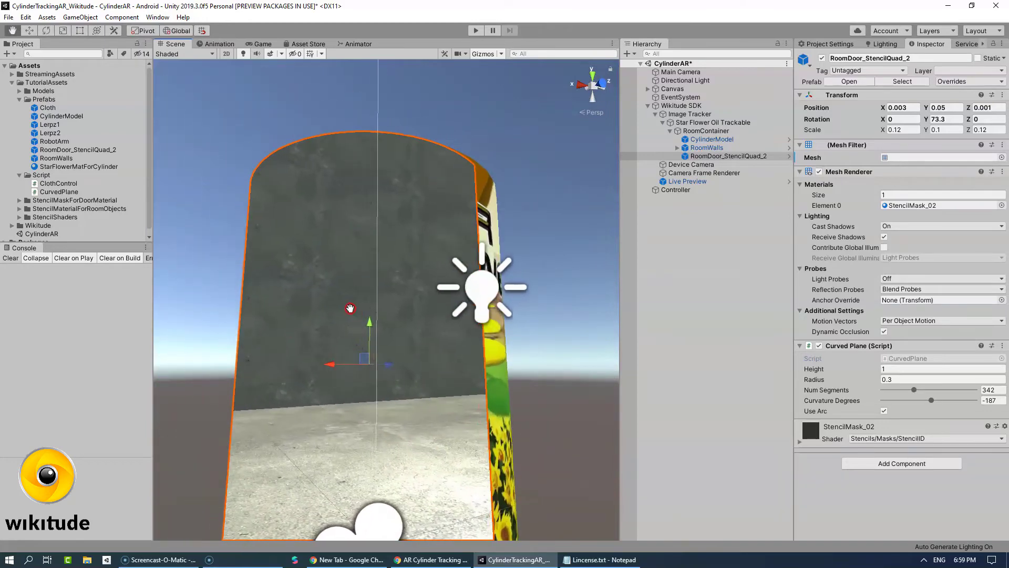
mouse_move(350, 308)
left_mouse_down()
mouse_move(308, 279)
mouse_move(374, 282)
mouse_move(368, 308)
mouse_move(523, 354)
mouse_move(518, 342)
mouse_move(443, 331)
mouse_move(525, 344)
mouse_move(559, 335)
mouse_move(468, 322)
mouse_move(378, 385)
mouse_move(353, 383)
mouse_move(385, 374)
mouse_move(305, 385)
left_mouse_up()
scroll(445, 337, "up", 3)
scroll(376, 381, "down", 5)
scroll(377, 380, "up", 5)
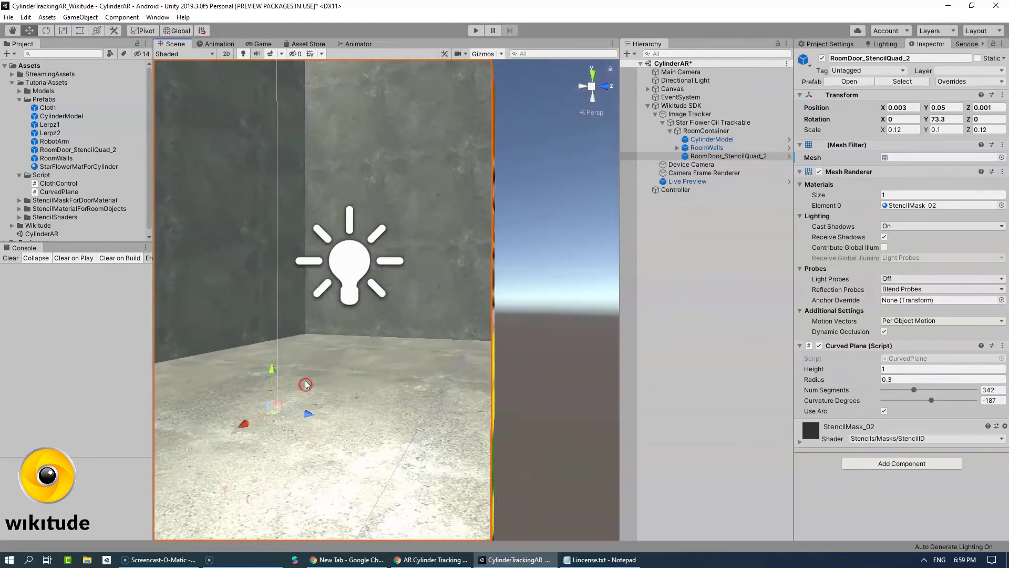
left_click_drag(613, 312, 457, 245, "alt")
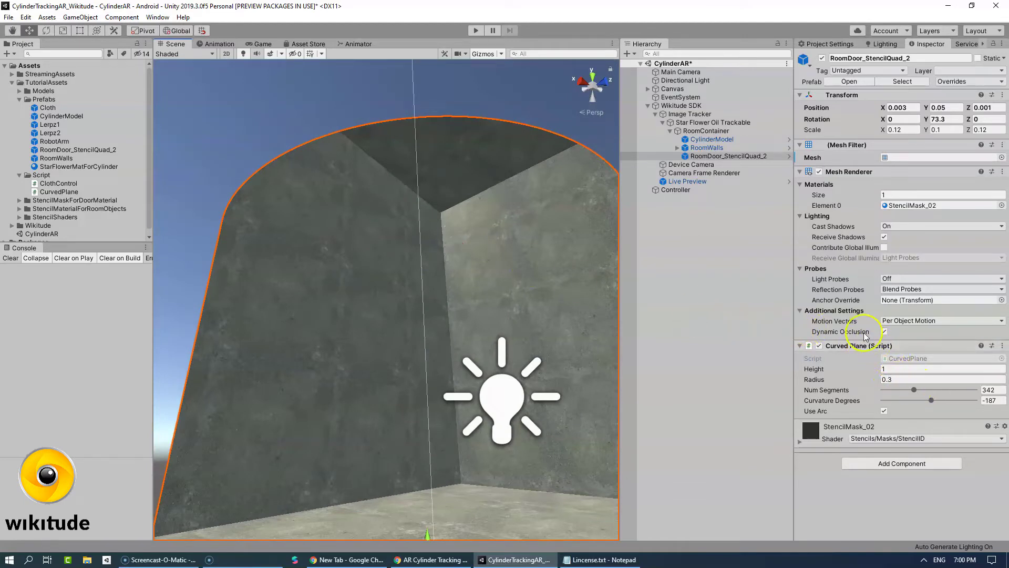
Step: Locate the door's StencilMask_02 material in the project and review its stencil settings
left_click(902, 206)
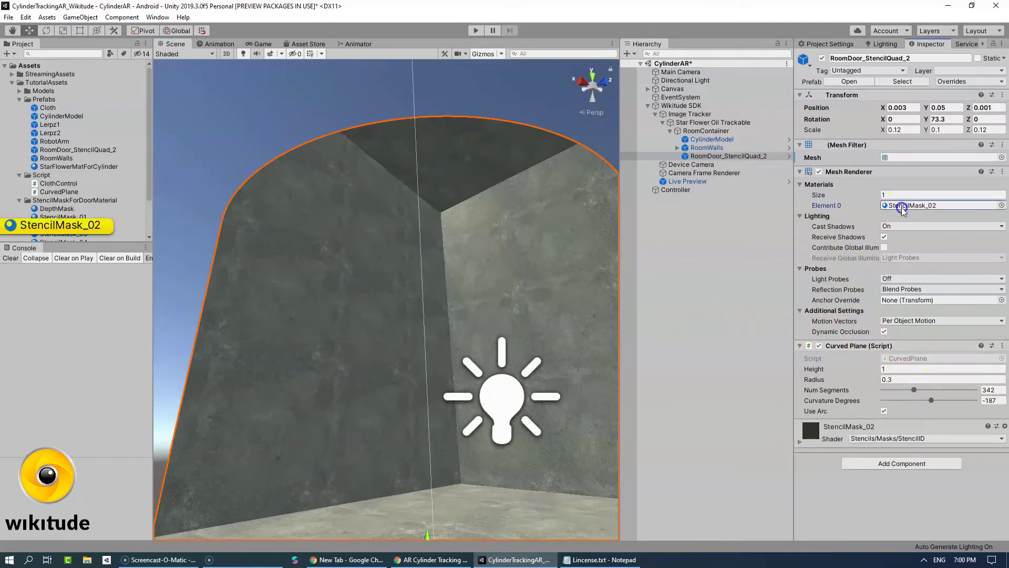
left_click(799, 443)
scroll(841, 410, "down", 2)
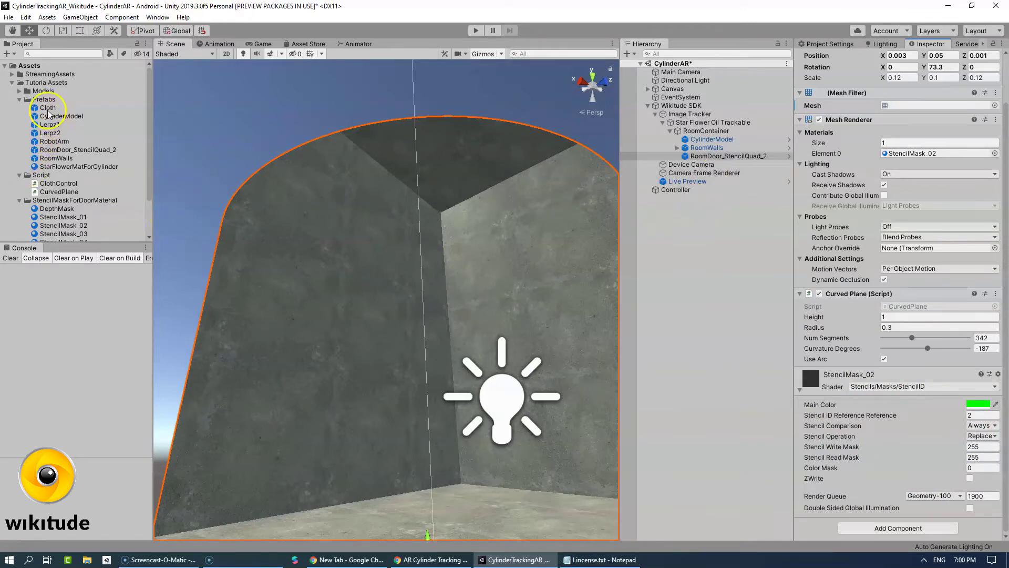
Step: Add the Lerpz1, Lerpz2 and RobotArm prefabs as children of RoomContainer
left_click_drag(49, 126, 707, 132)
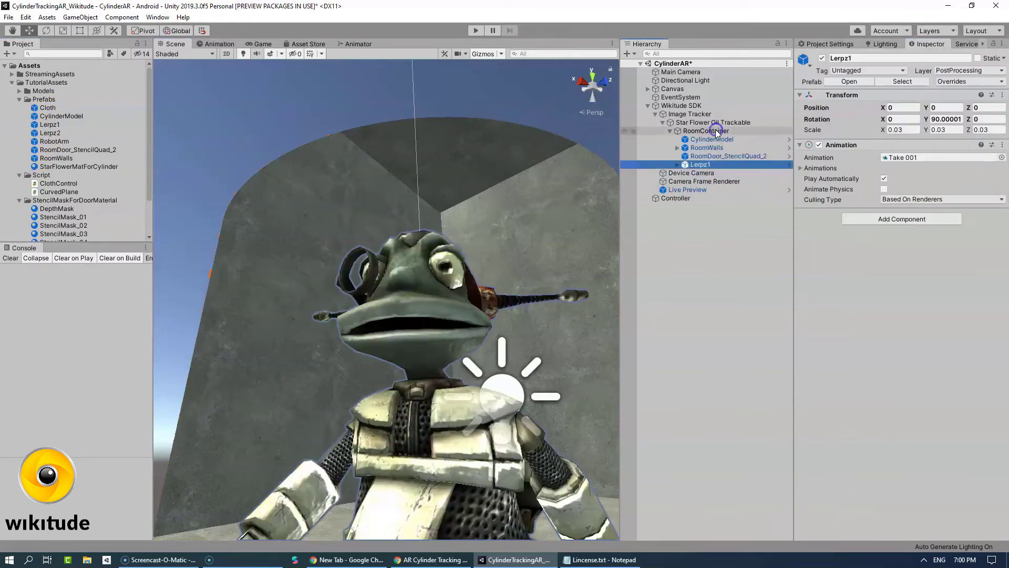
left_click_drag(55, 135, 707, 139)
right_click_drag(173, 129, 180, 127)
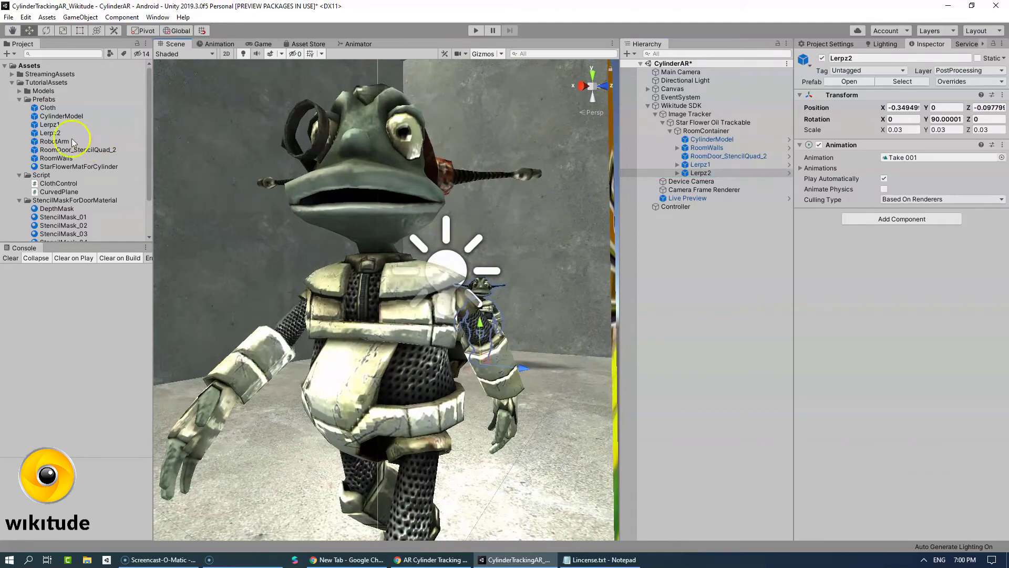
left_click_drag(53, 142, 693, 134)
key("f")
middle_click_drag(453, 266, 489, 266)
left_click(690, 279)
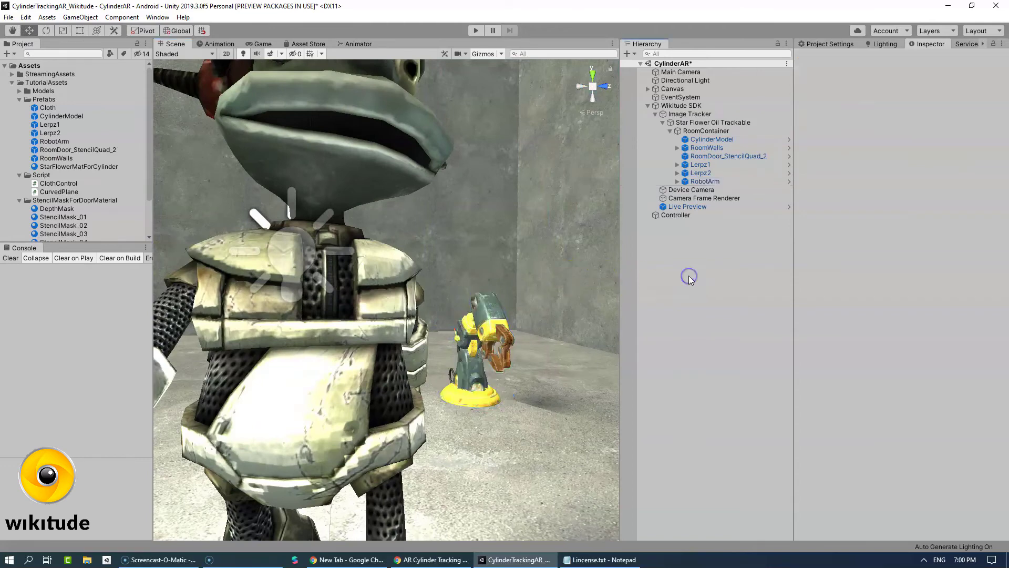
Step: Add the Cloth prefab as a child of RoomContainer
left_click(699, 156)
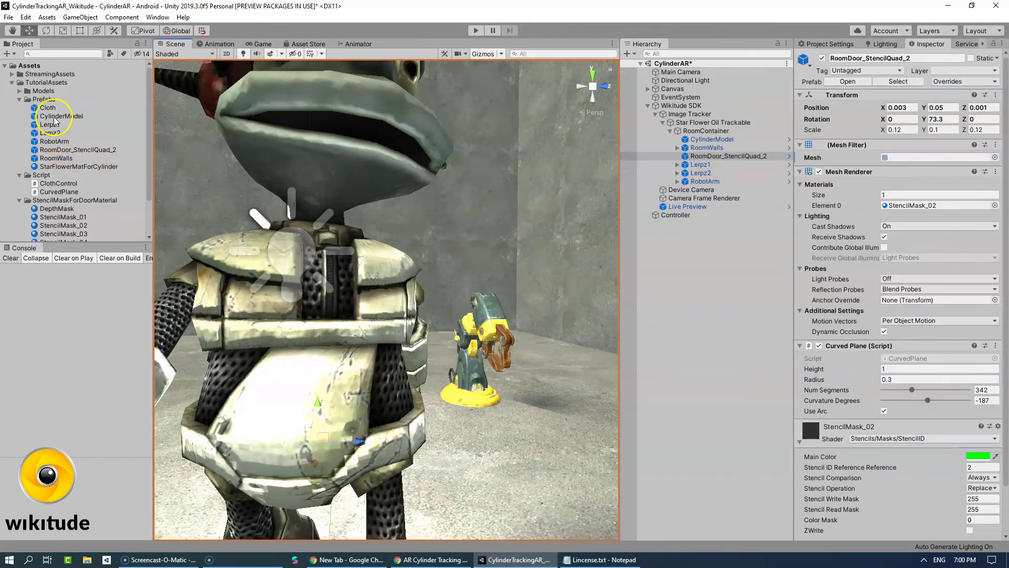
left_click_drag(46, 108, 707, 135)
middle_click_drag(294, 273, 417, 282)
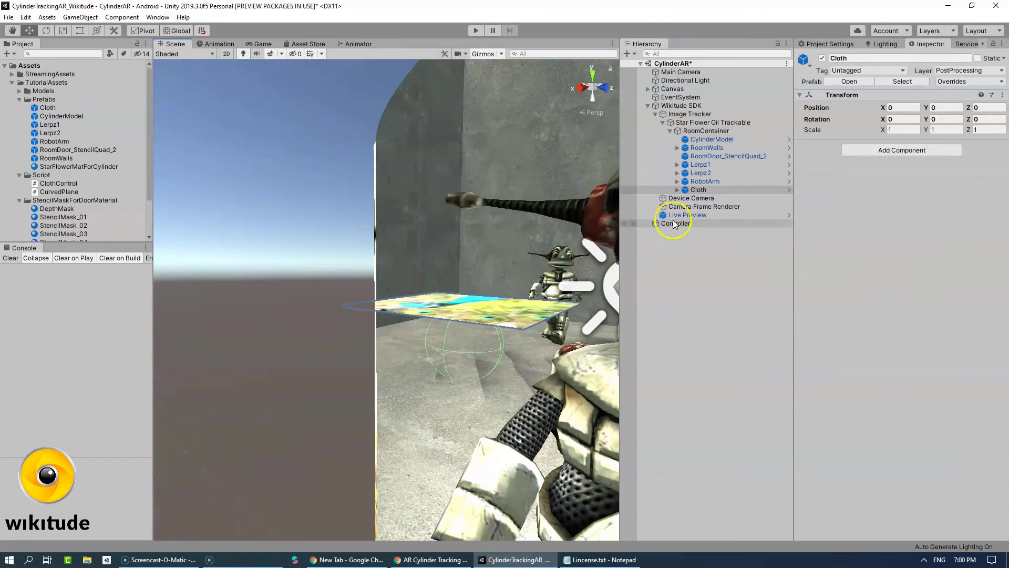
Step: Review the stencil settings of the Stencil_02_NormalSpecLerpz material on Lerpz1's Lerpz mesh
left_click(677, 165)
left_click(704, 173)
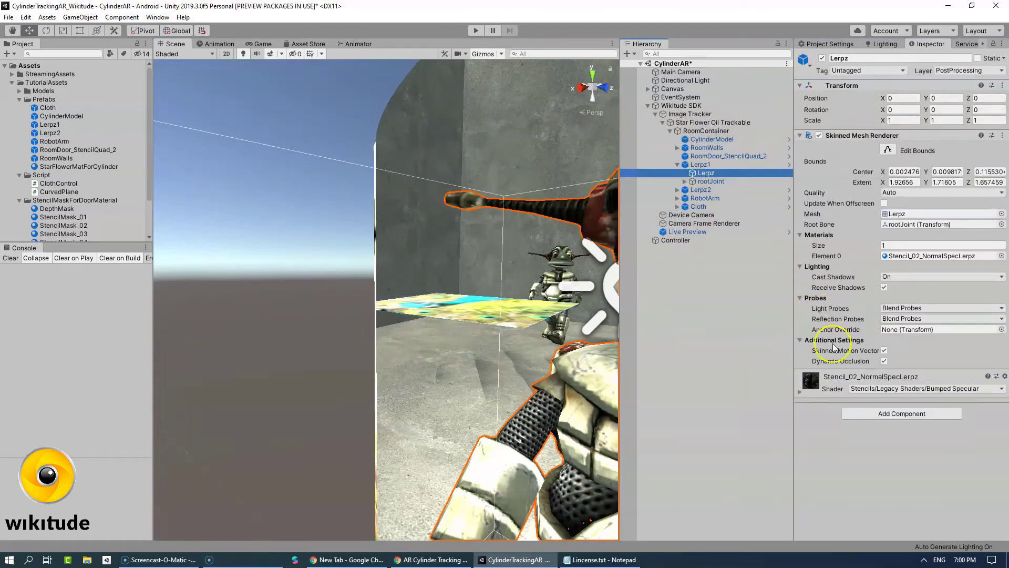
left_click(798, 393)
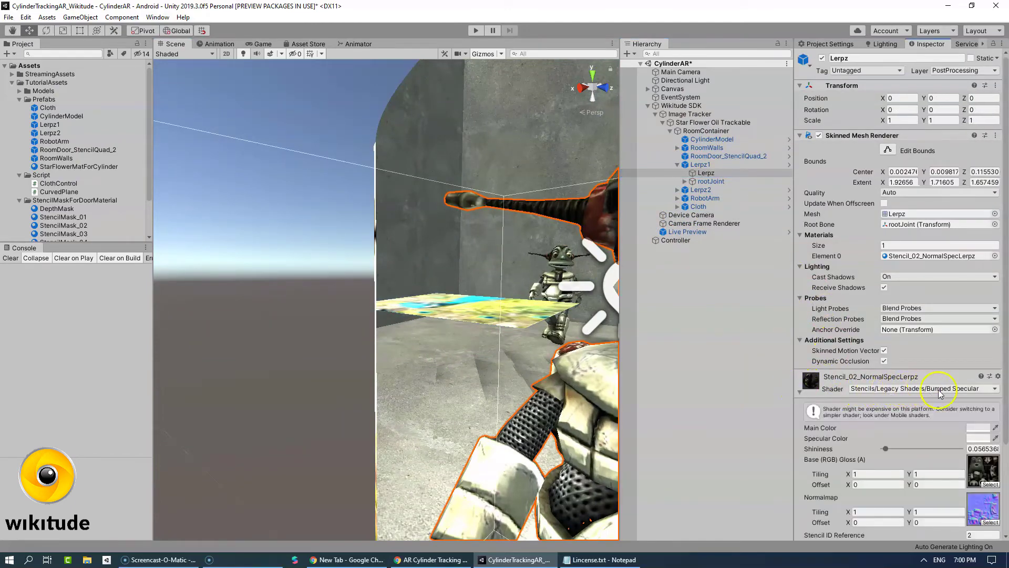
scroll(951, 411, "down", 3)
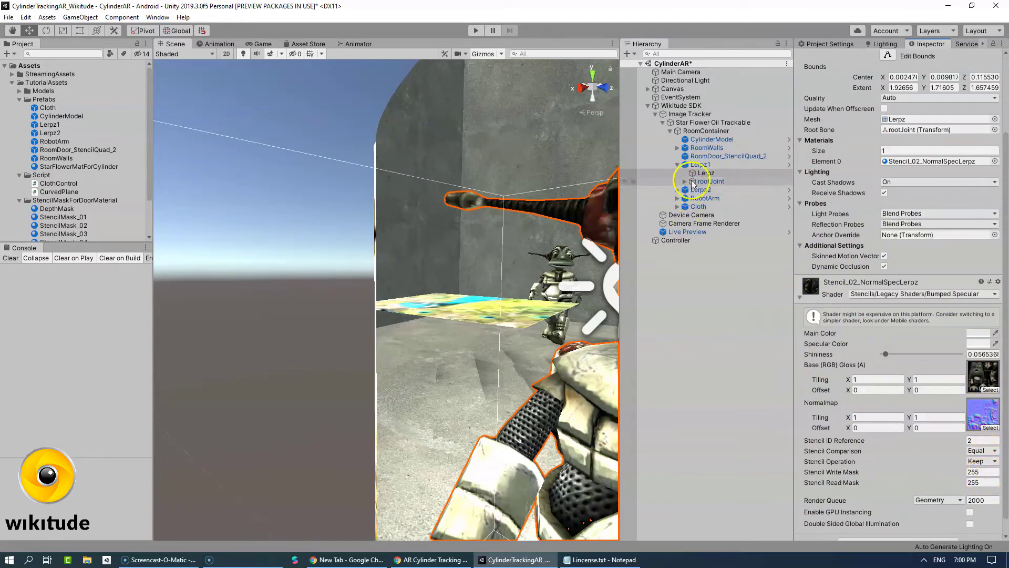
Step: Review the stencil settings of both materials on RobotArm's prop_robotArm_plinth mesh
left_click(678, 198)
left_click(705, 206)
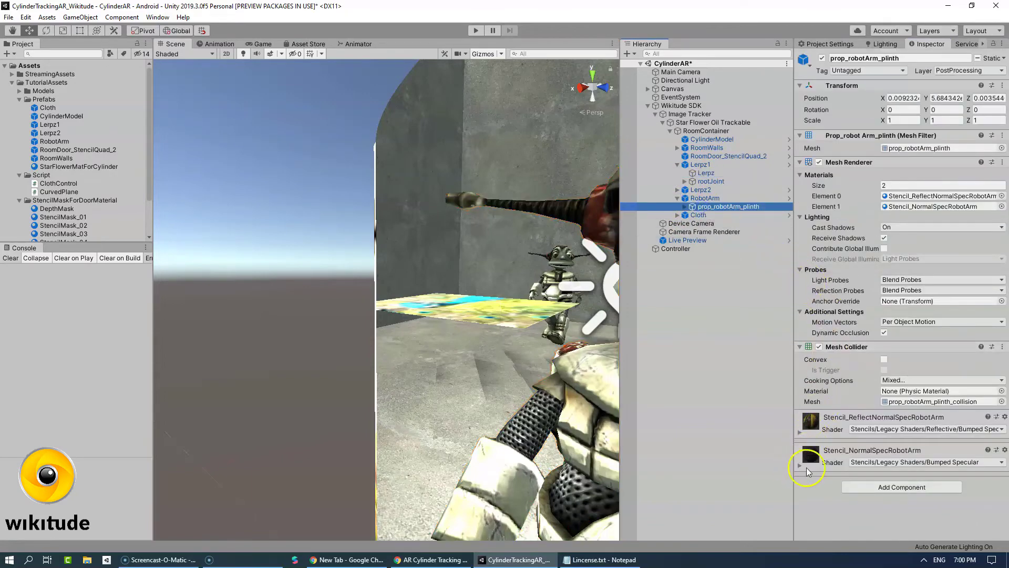
left_click(800, 465)
left_click(799, 433)
scroll(843, 367, "down", 10)
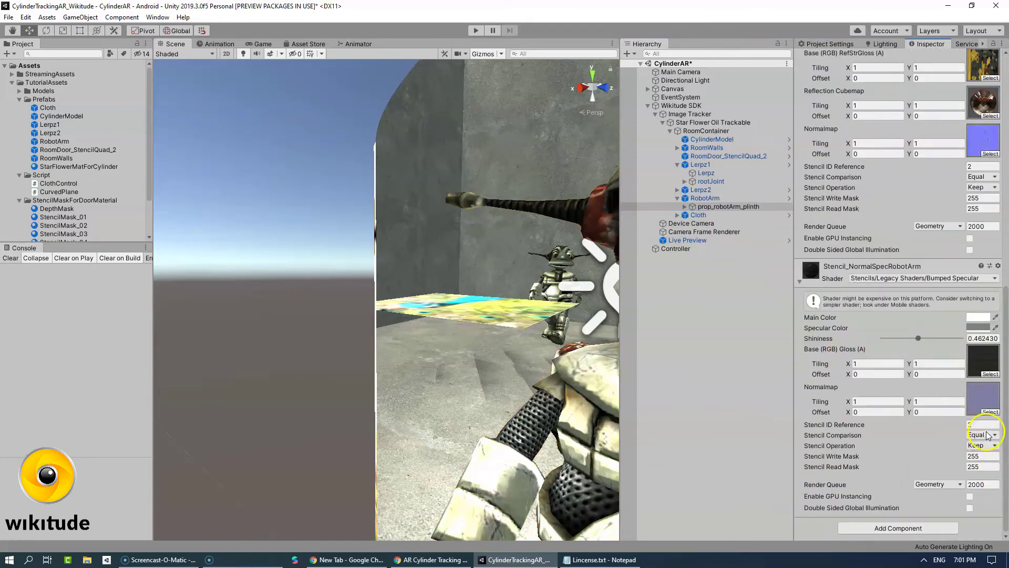
scroll(899, 189, "up", 5)
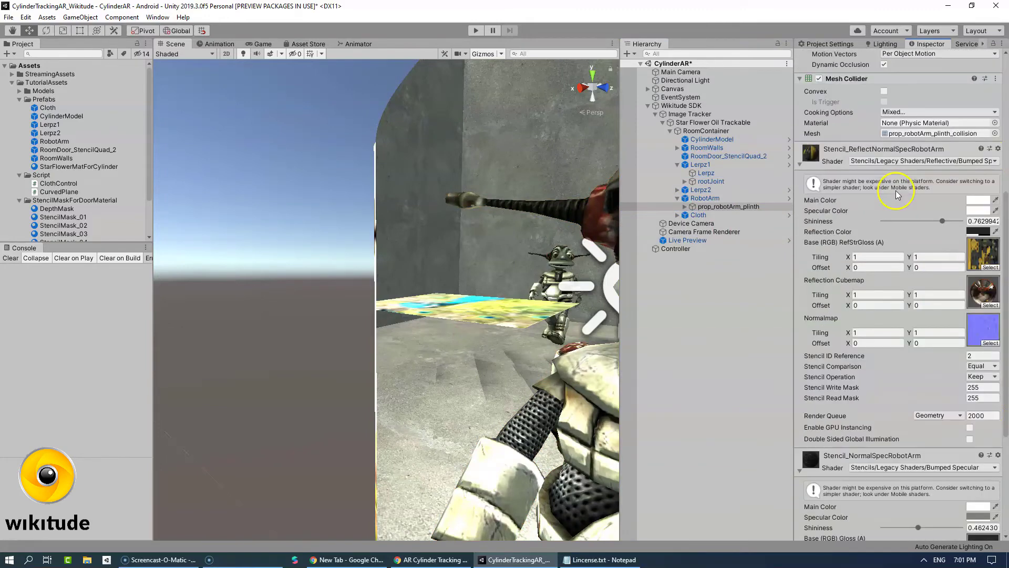
Step: Collapse the character objects, check the room's contents through RoomDoor_StencilQuad_2 and save the scene
left_click(677, 164)
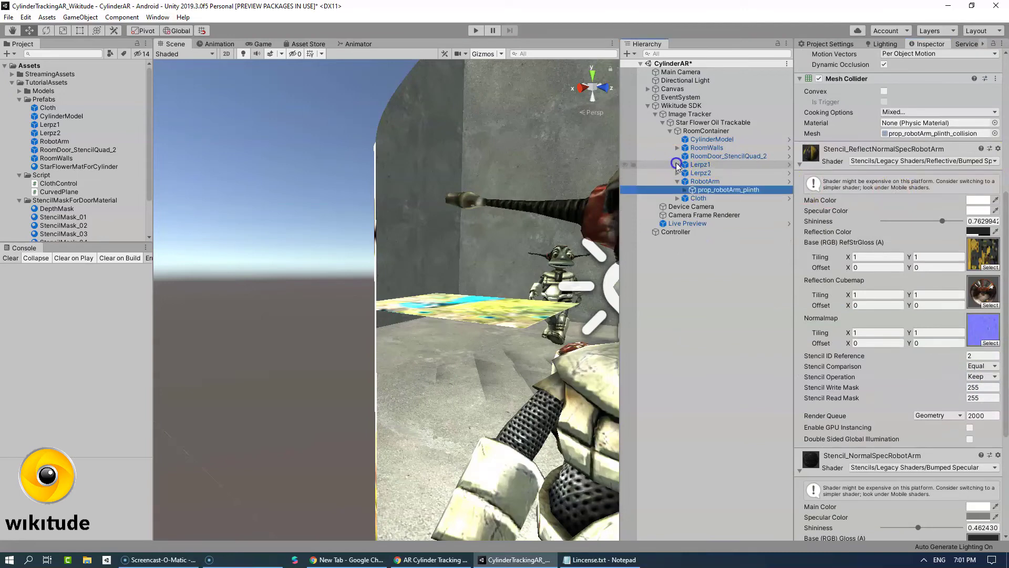
left_click(678, 182)
left_click(693, 159)
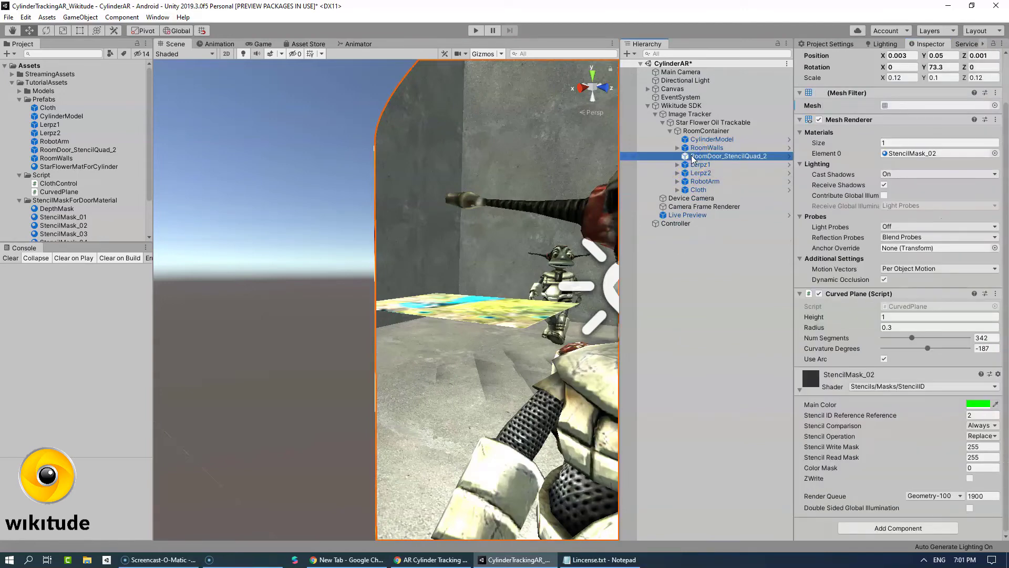
scroll(488, 211, "down", 10)
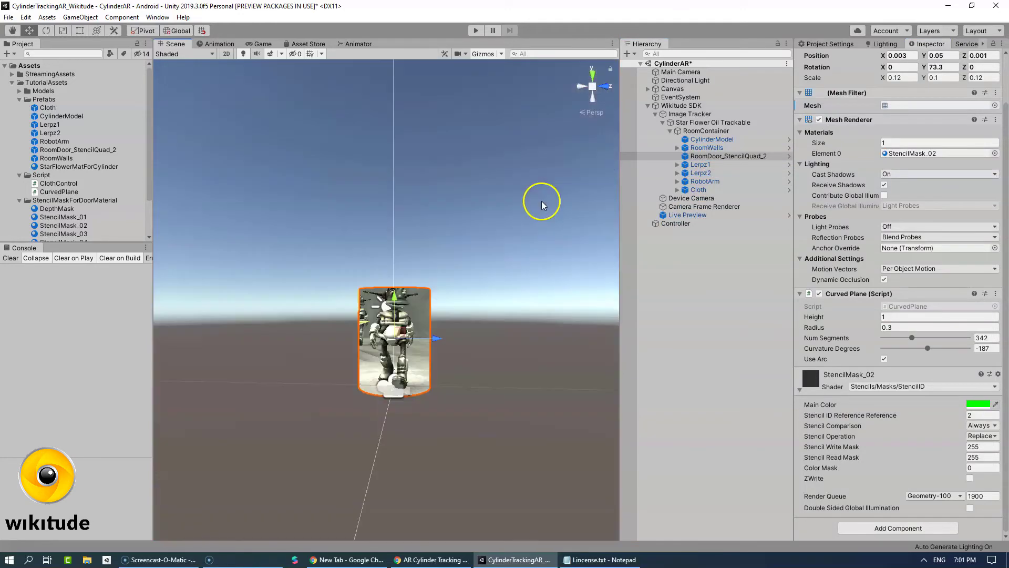
right_click_drag(492, 289, 383, 311)
mouse_move(383, 310)
middle_mouse_down()
mouse_move(389, 211)
mouse_move(429, 231)
mouse_move(381, 186)
mouse_move(434, 234)
mouse_move(299, 262)
mouse_move(272, 239)
mouse_move(329, 294)
mouse_move(384, 321)
middle_mouse_up()
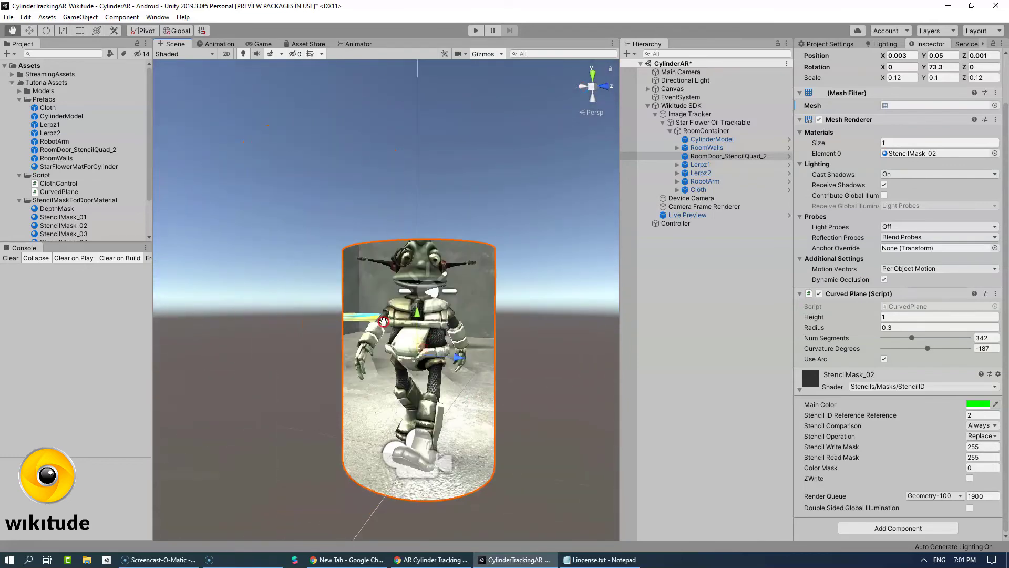
left_click(10, 18)
left_click(24, 55)
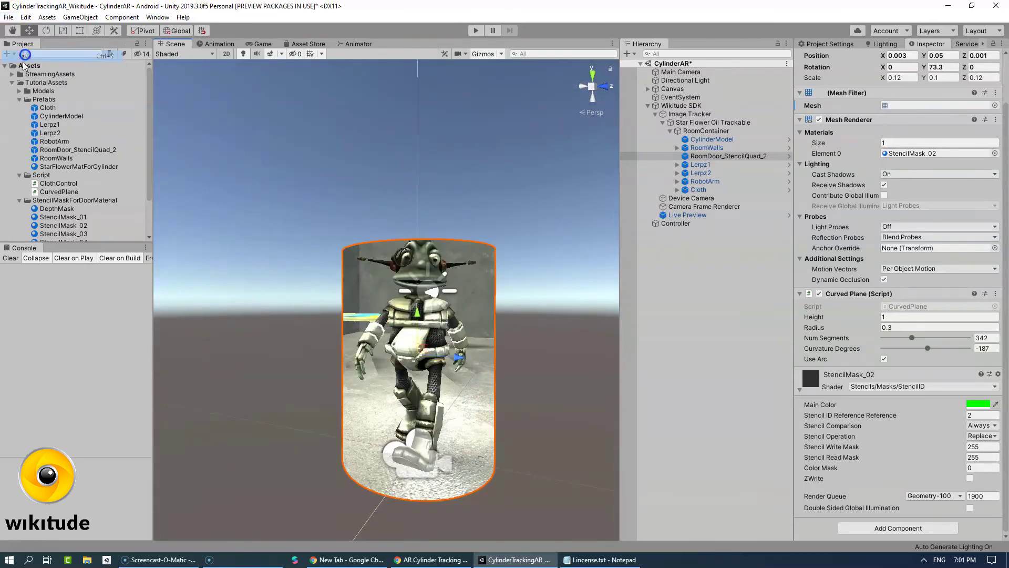
Step: Tidy the asset folders, save RoomContainer as a prefab in Assets and deactivate its instance in the scene
left_click(20, 99)
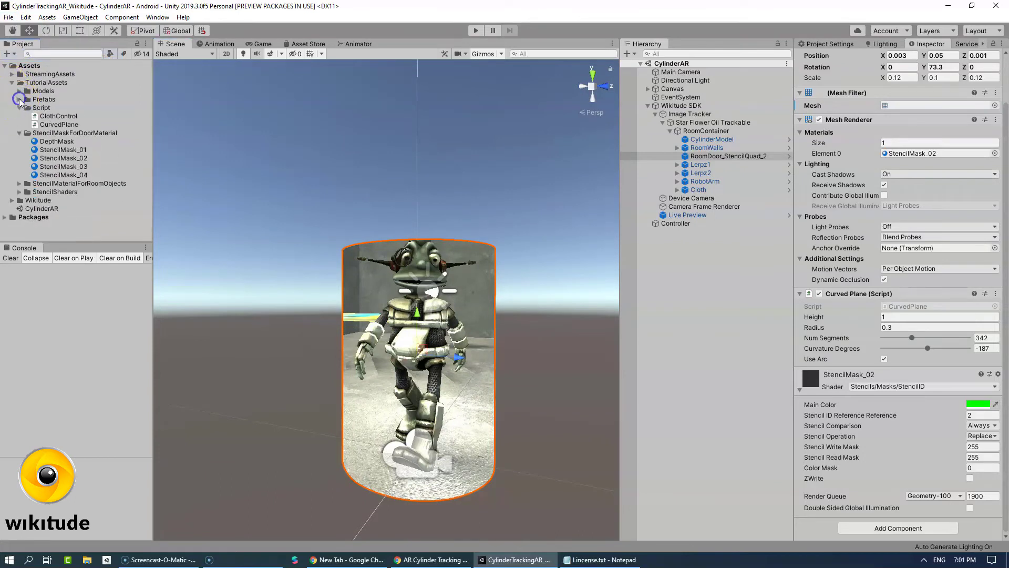
left_click(20, 108)
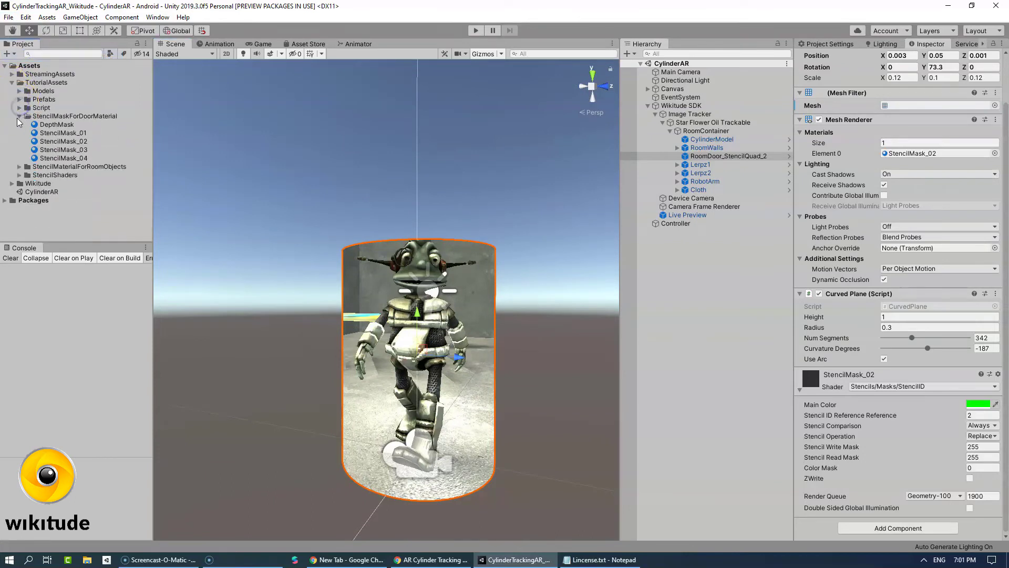
left_click(670, 131)
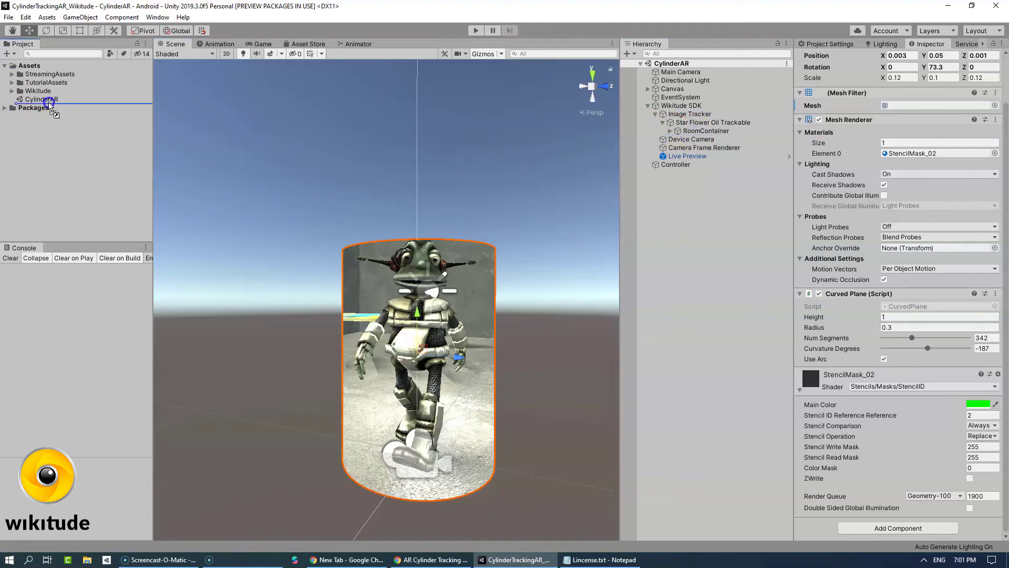
left_click(716, 131)
left_click(822, 58)
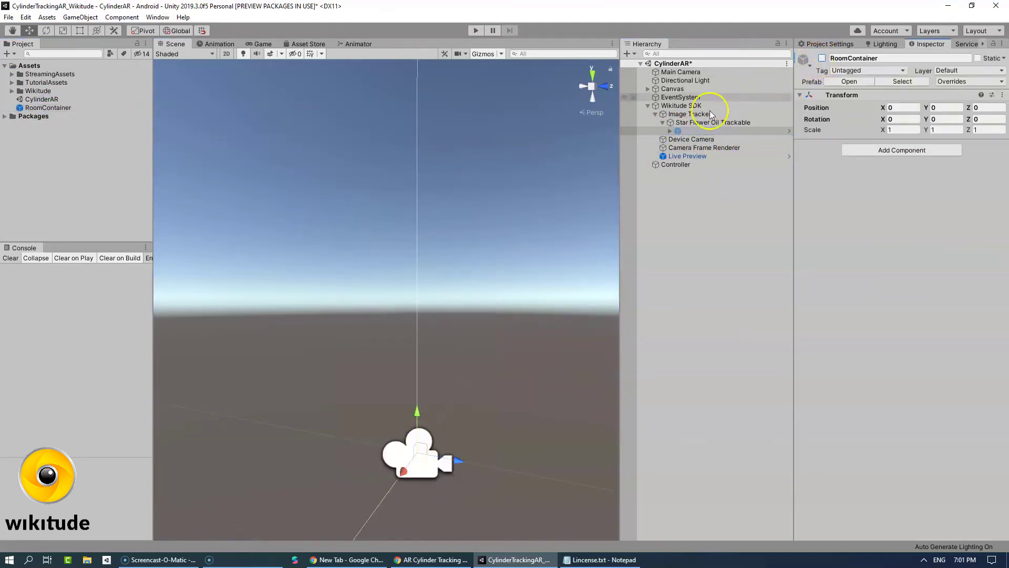
Step: Assign the RoomContainer prefab as the Star Flower Oil Trackable's Drawable and save the scene
left_click(688, 123)
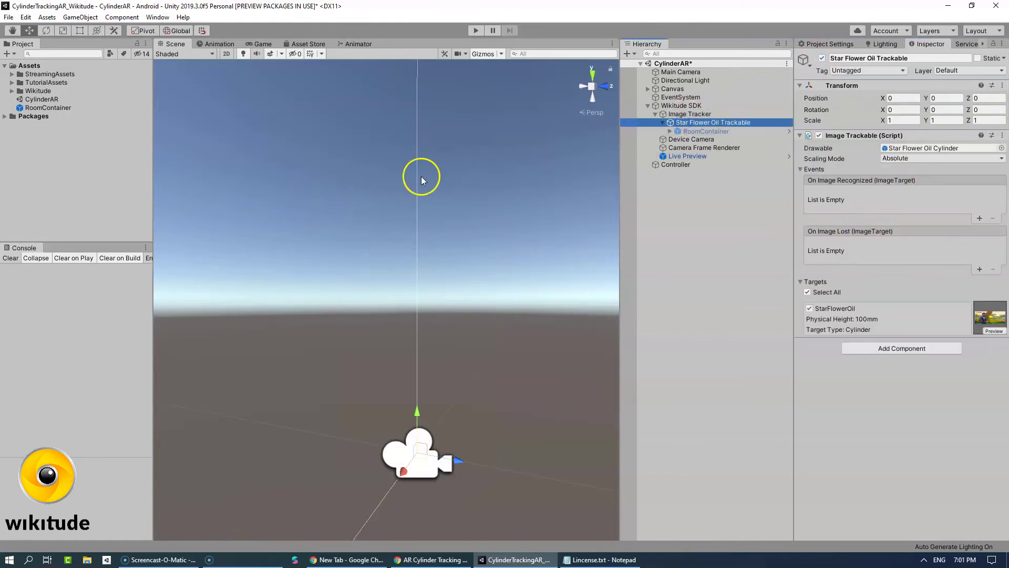
left_click_drag(52, 110, 126, 116)
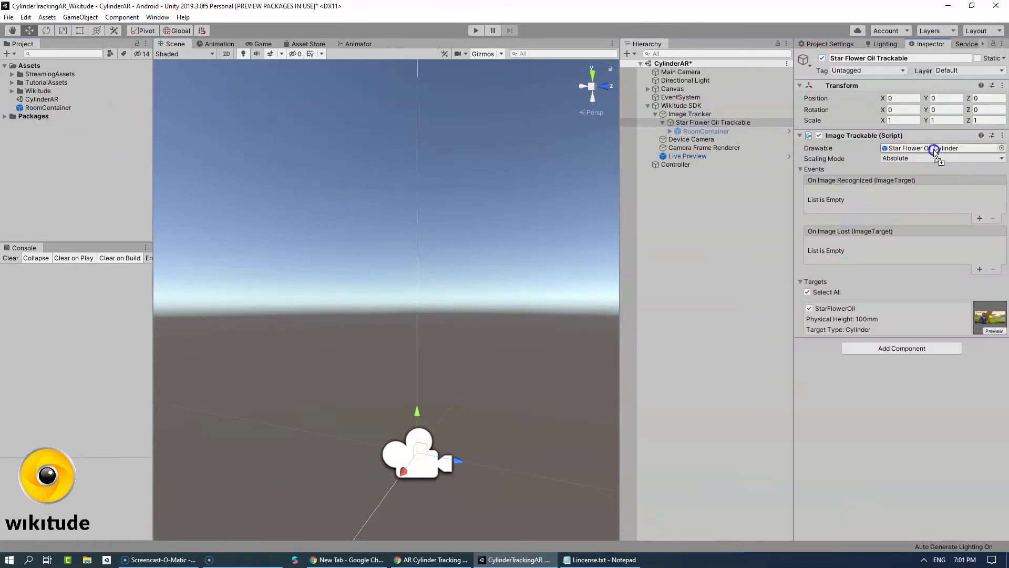
key("ctrl+s")
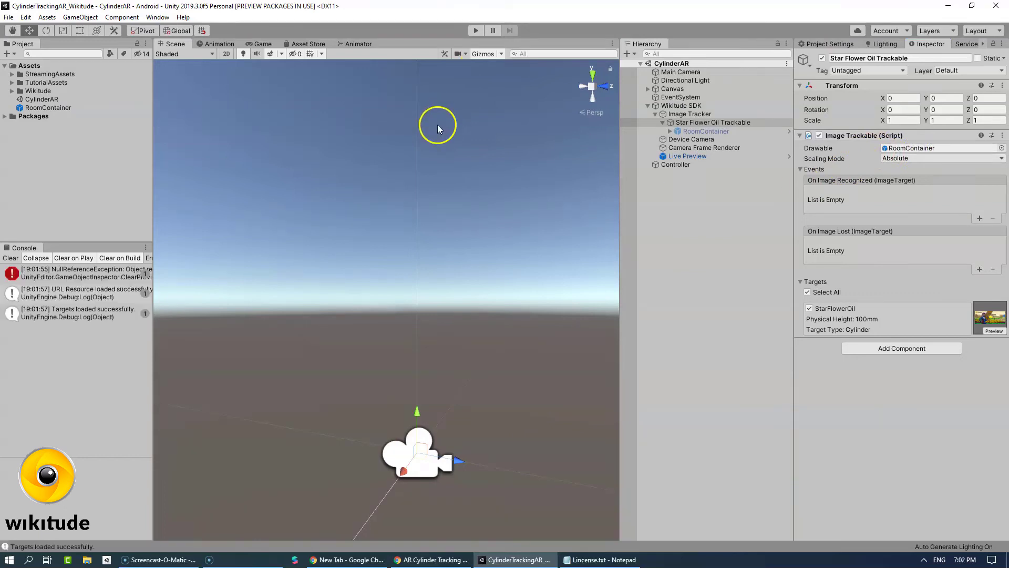
Step: Delete the Canvas object from the CylinderAR scene, check the result in the Game view and save the scene
right_click_drag(231, 94, 336, 174)
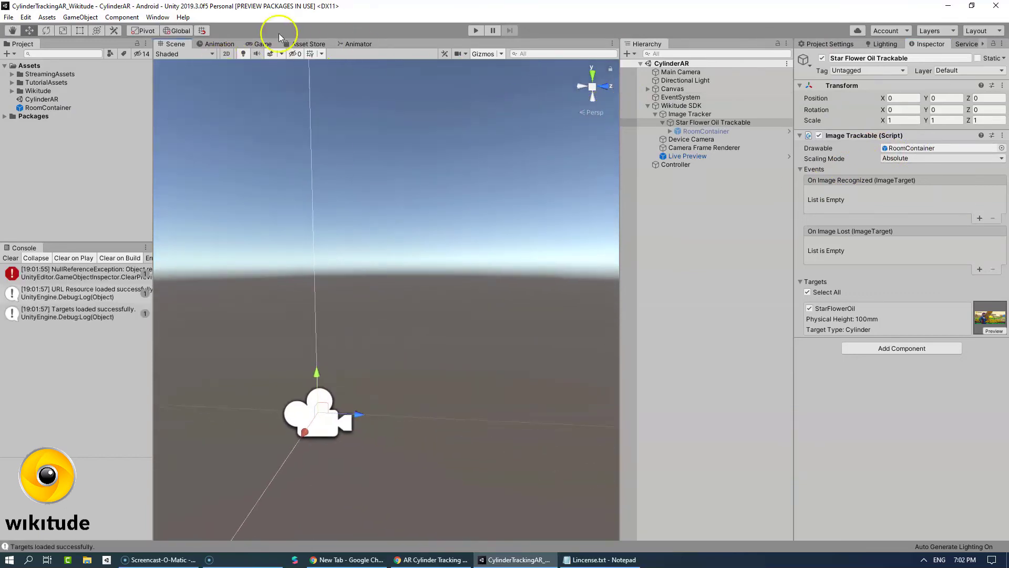
left_click(258, 44)
right_click(677, 89)
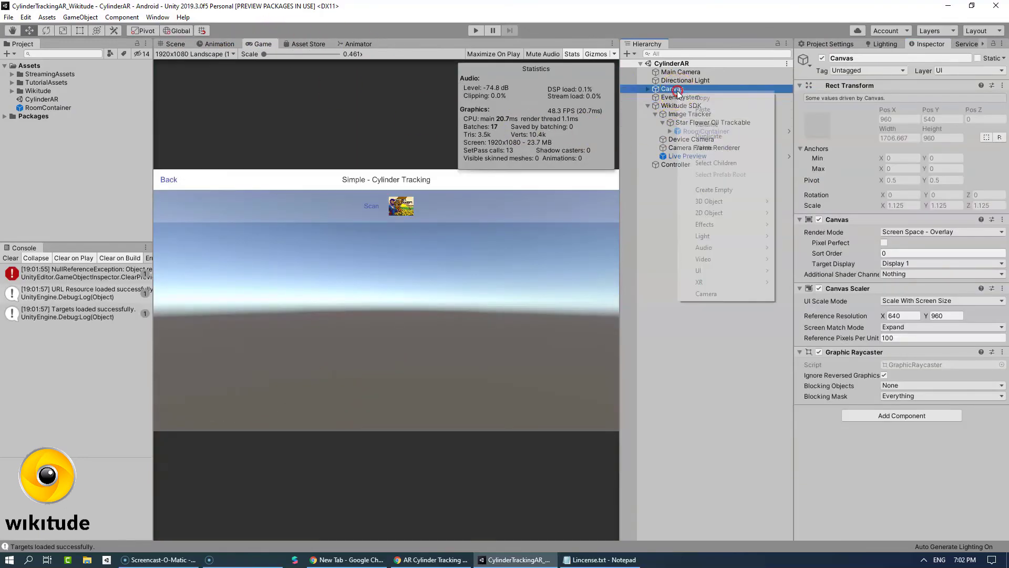
left_click(715, 148)
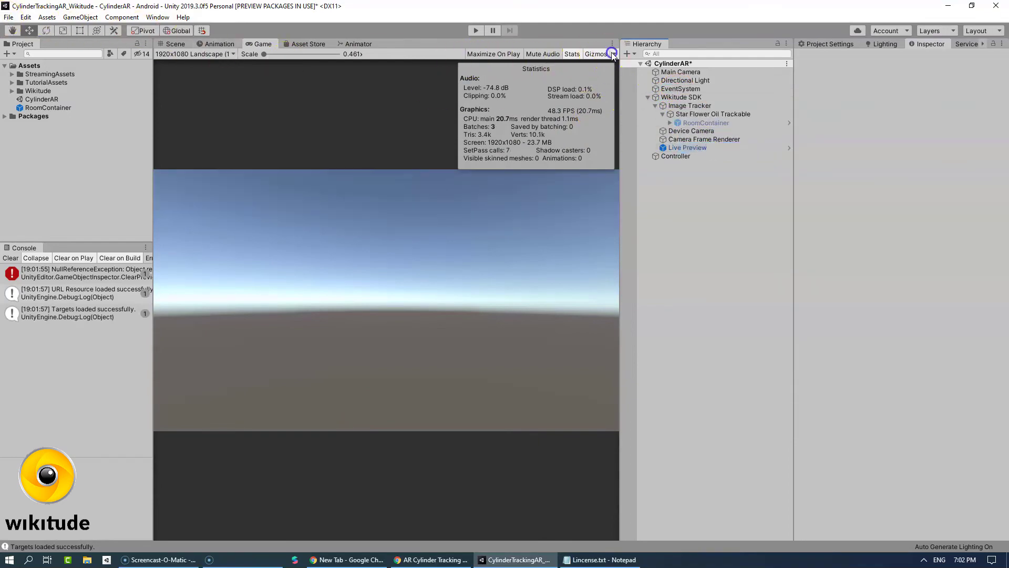
left_click(613, 54)
left_click(11, 17)
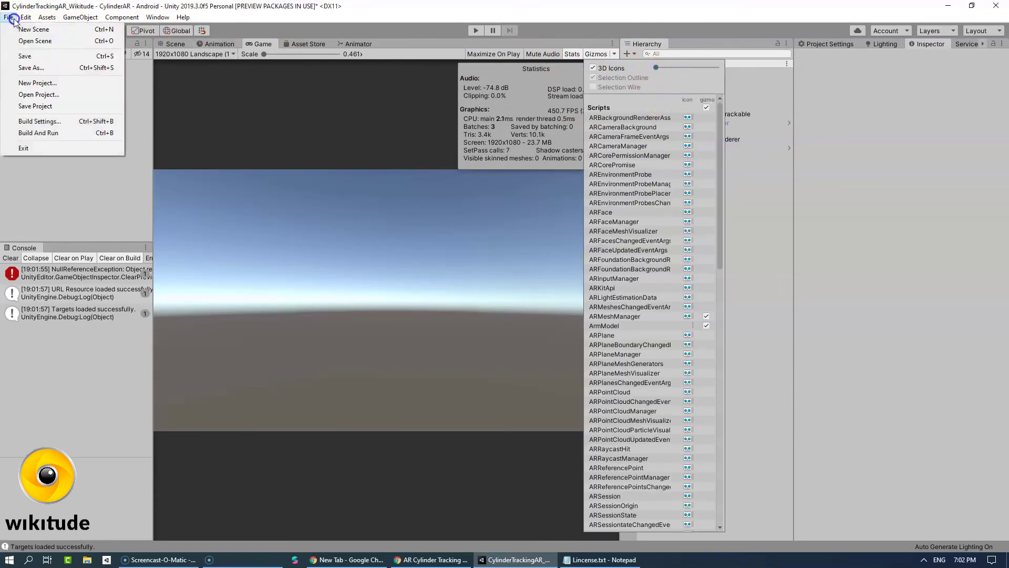
left_click(24, 57)
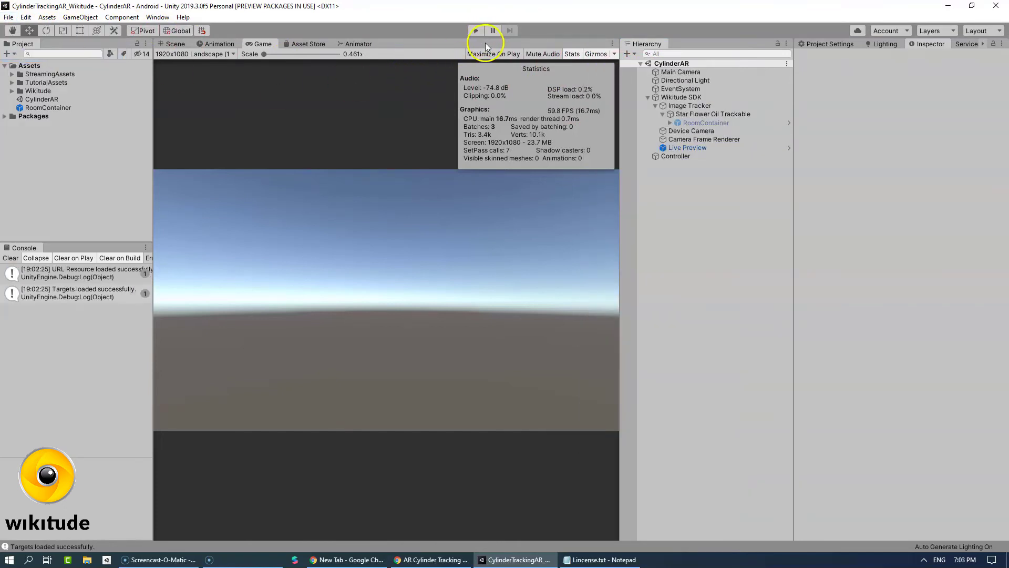
Step: Play the scene, maximize the Game view to check the virtual room tracked on the cylinder, and stop playback
left_click(475, 31)
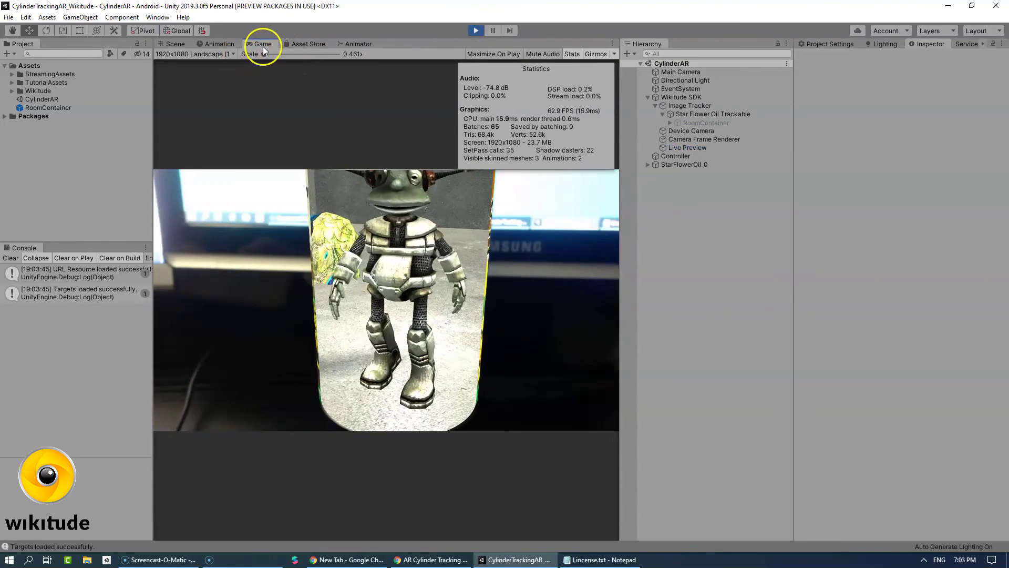
right_click(262, 48)
left_click(288, 77)
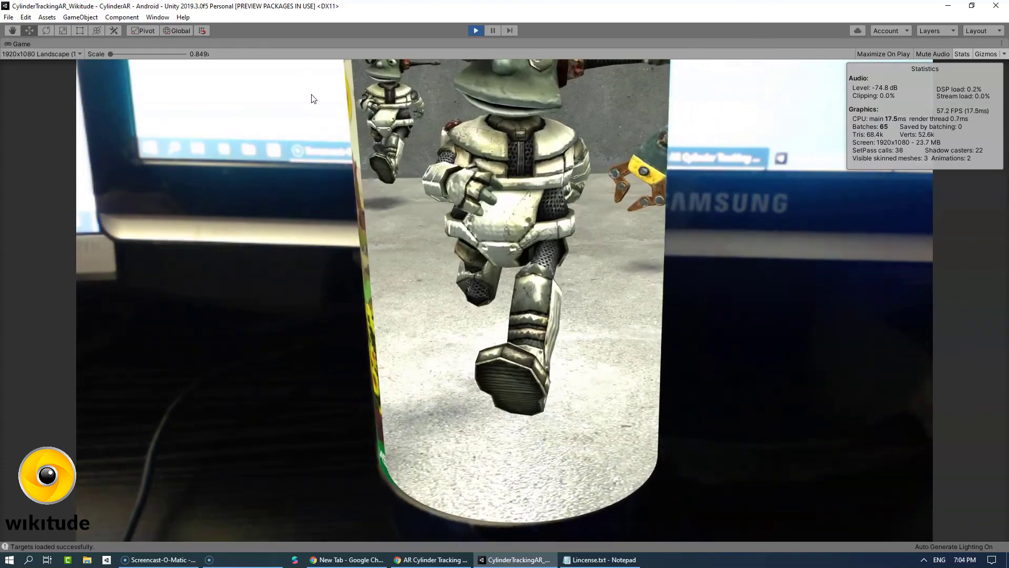
left_click(332, 88)
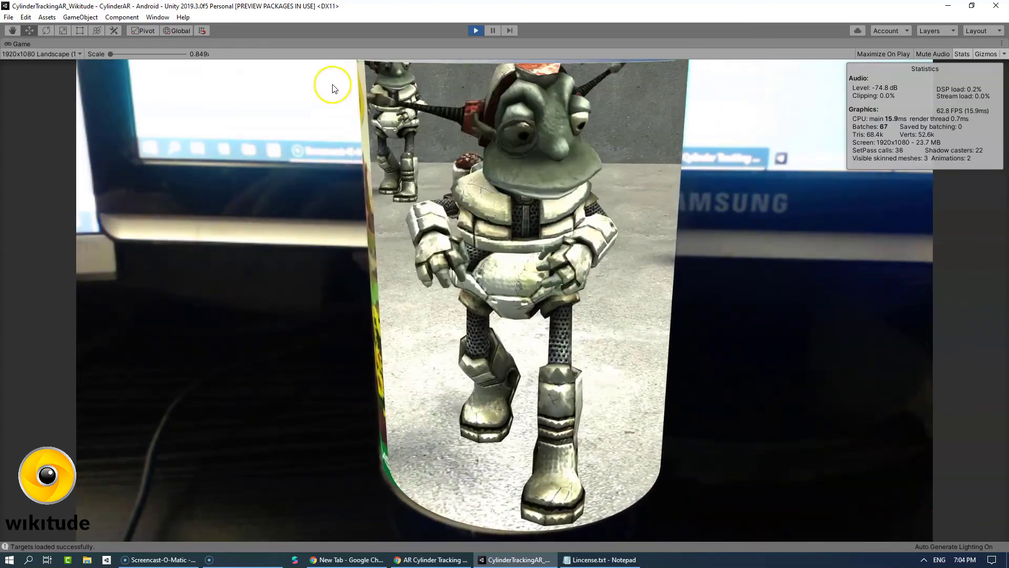
left_click(476, 30)
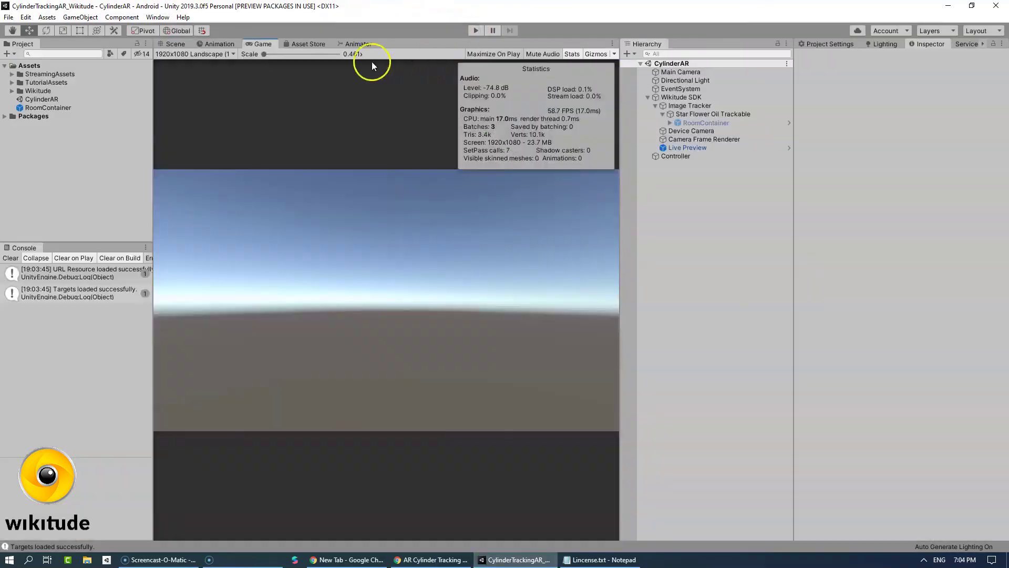
Step: Save the CylinderAR scene and close the Lincense.txt file in Notepad
left_click(9, 18)
left_click(30, 57)
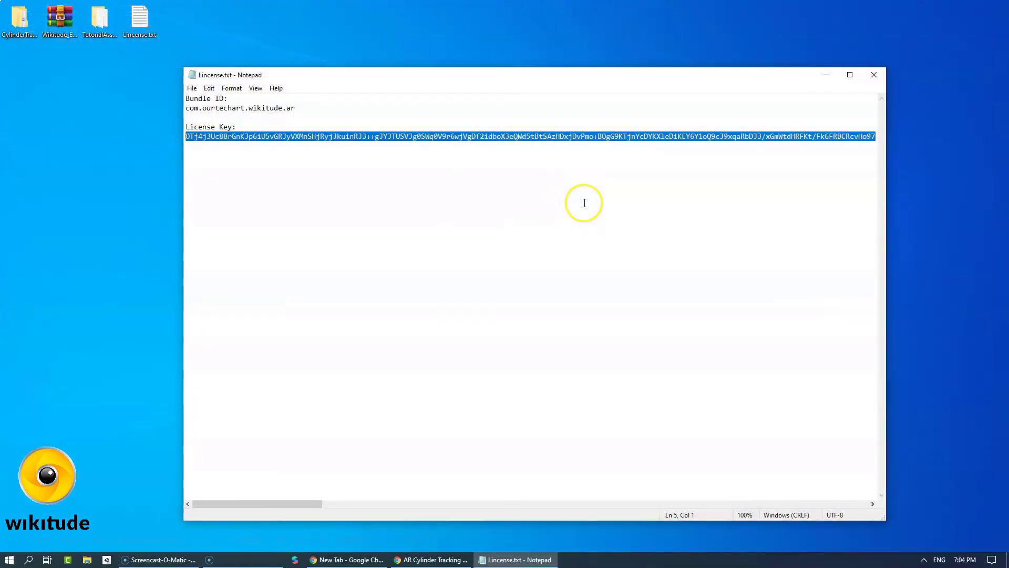
left_click(868, 74)
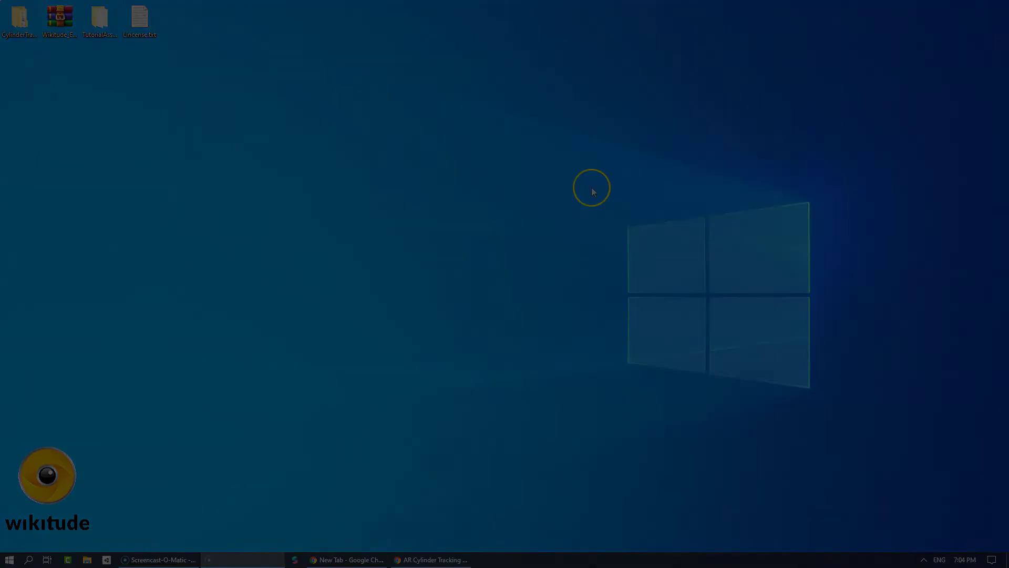